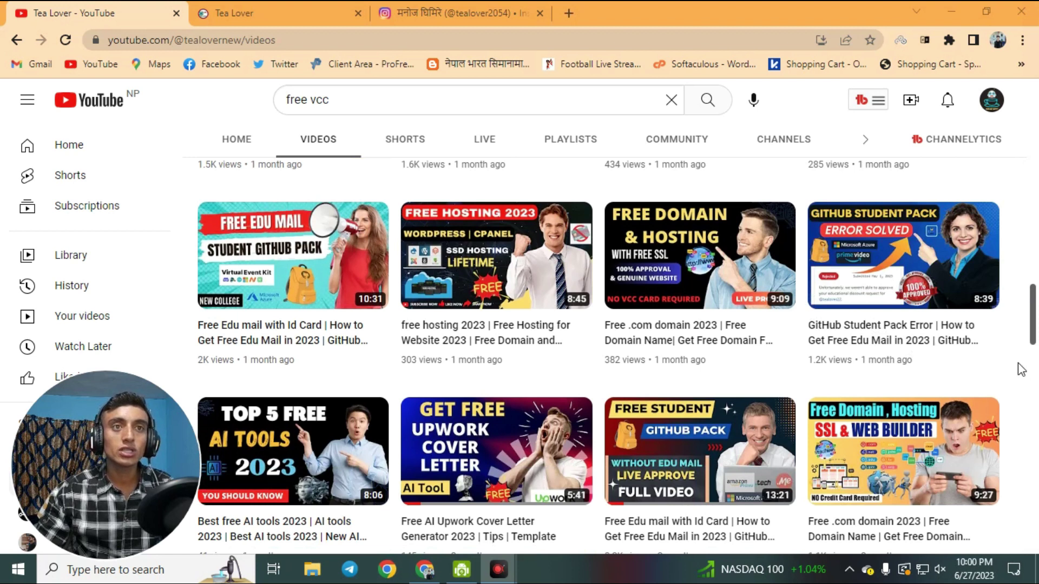
Browse the Tea Lover channel's Videos list, then switch to its Instagram profile tab
scroll(998, 371, "down", 2)
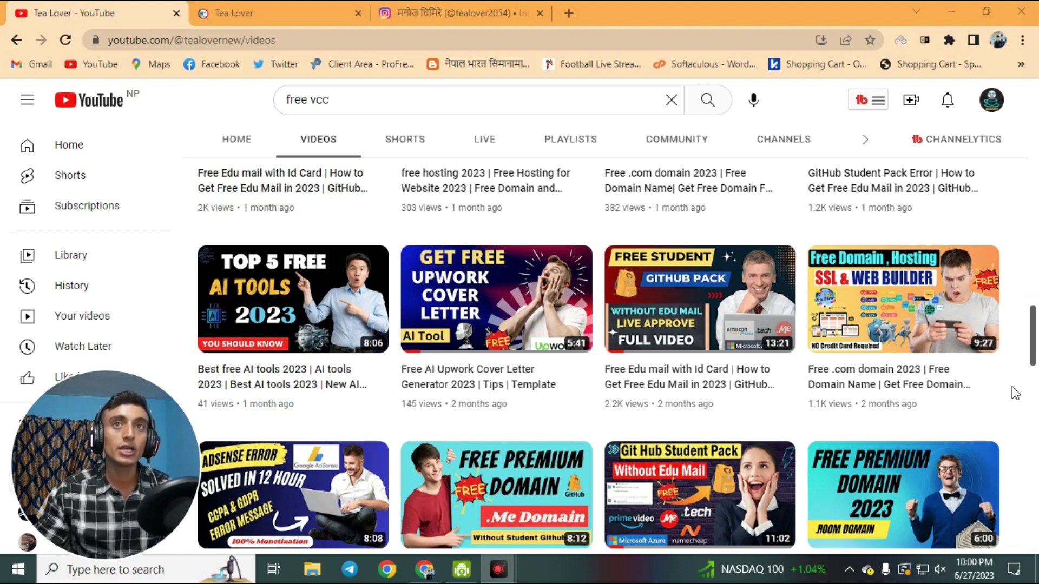
scroll(1015, 393, "up", 8)
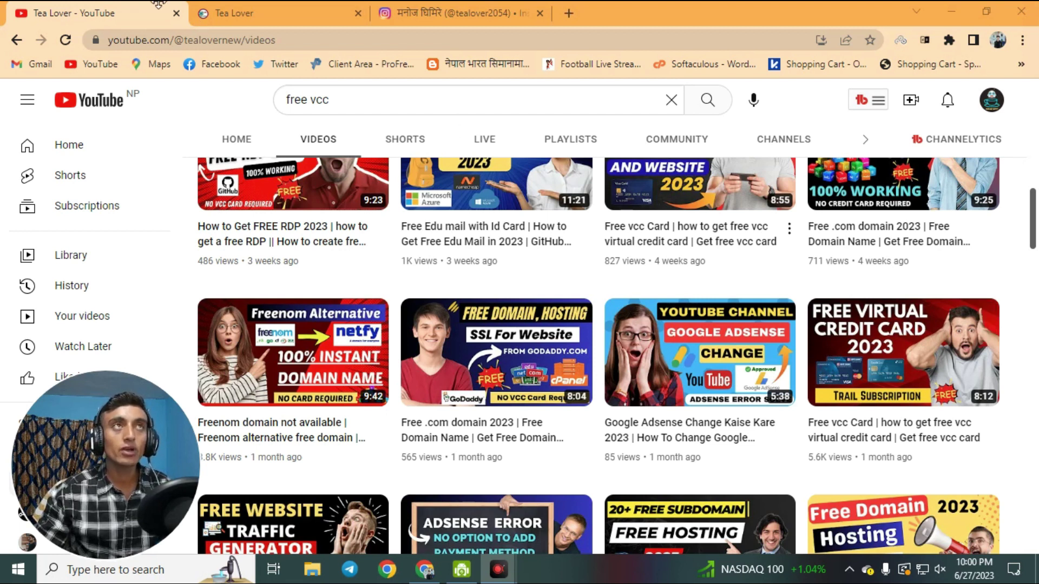
left_click(422, 9)
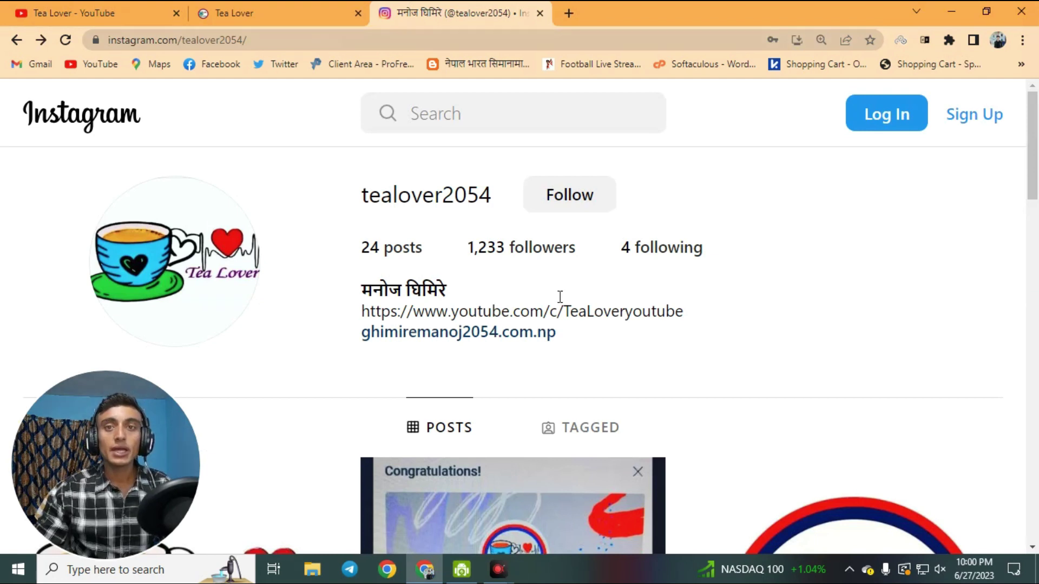
Scroll through the Tea Lover website's posts, then open a blank new browser tab
left_click(276, 14)
scroll(513, 295, "down", 10)
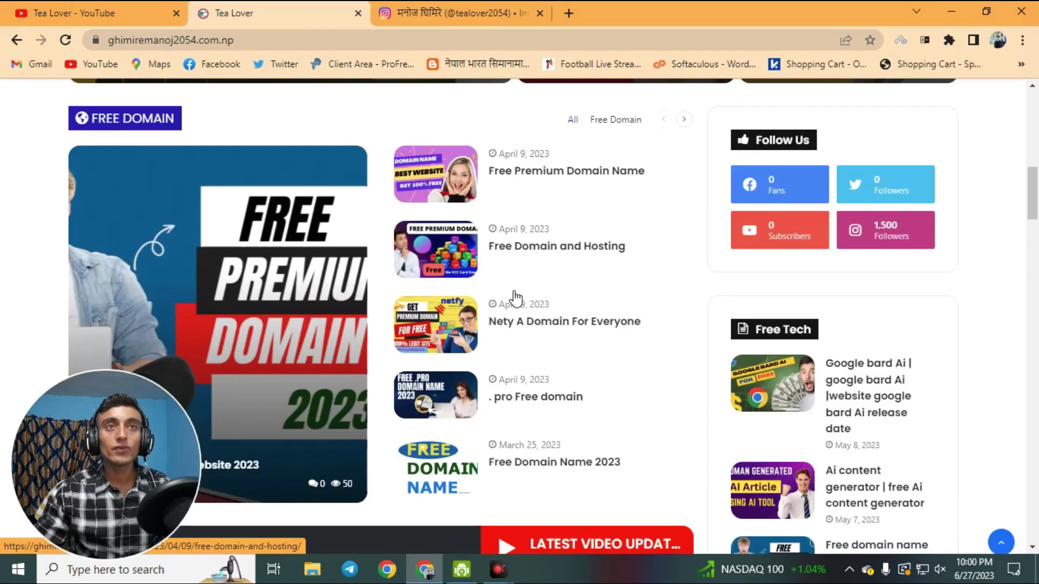
scroll(665, 322, "down", 7)
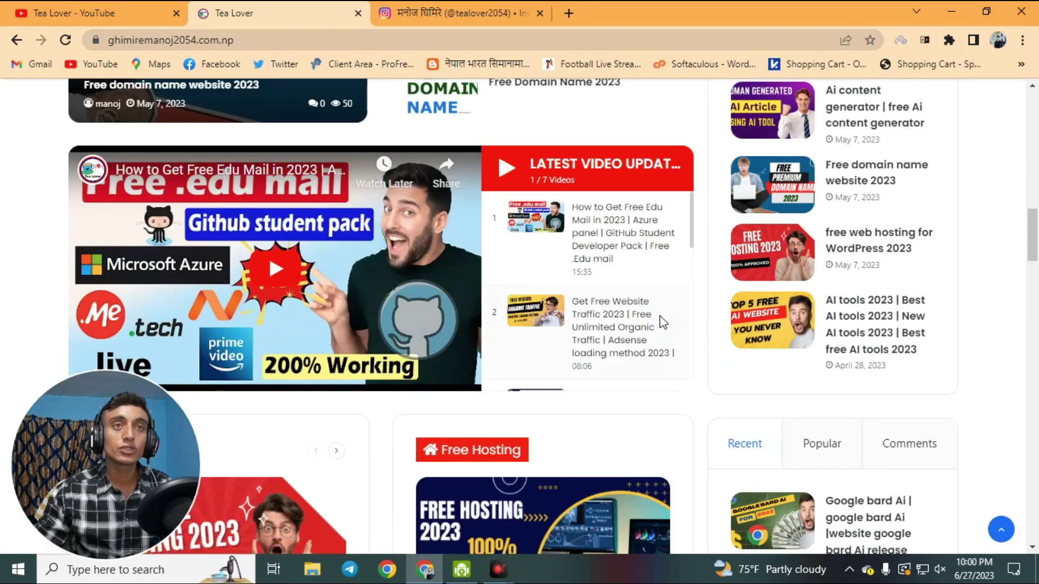
scroll(667, 328, "down", 3)
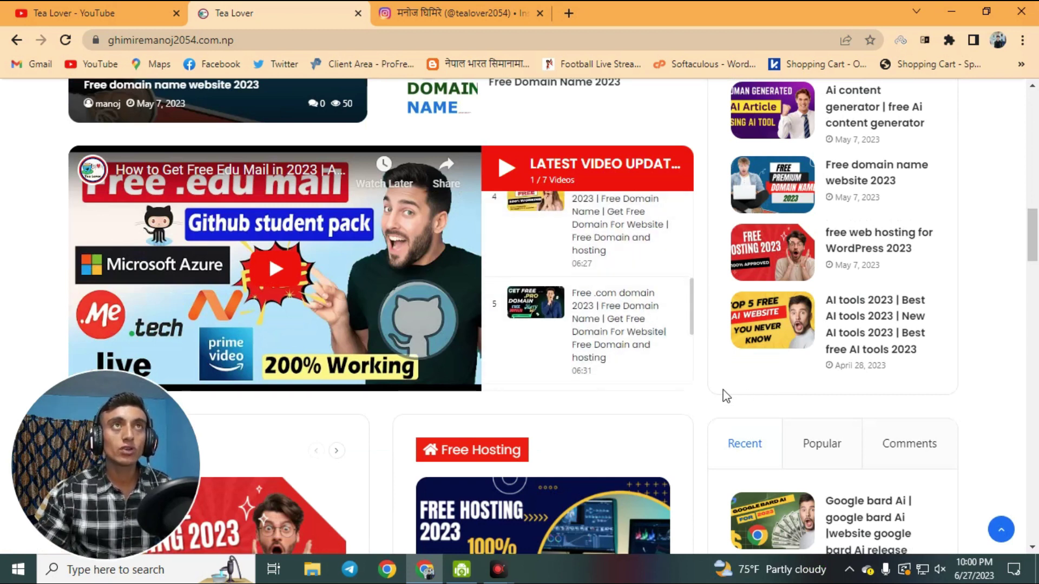
left_click(574, 14)
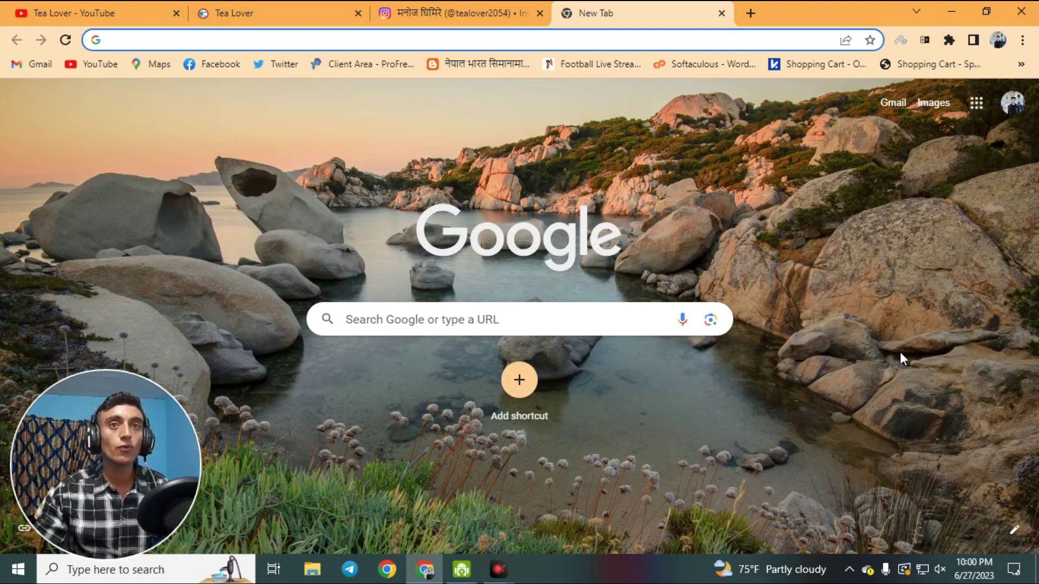
Search the web for 'passion host' and open the Passionhost site from the results
type("passion host")
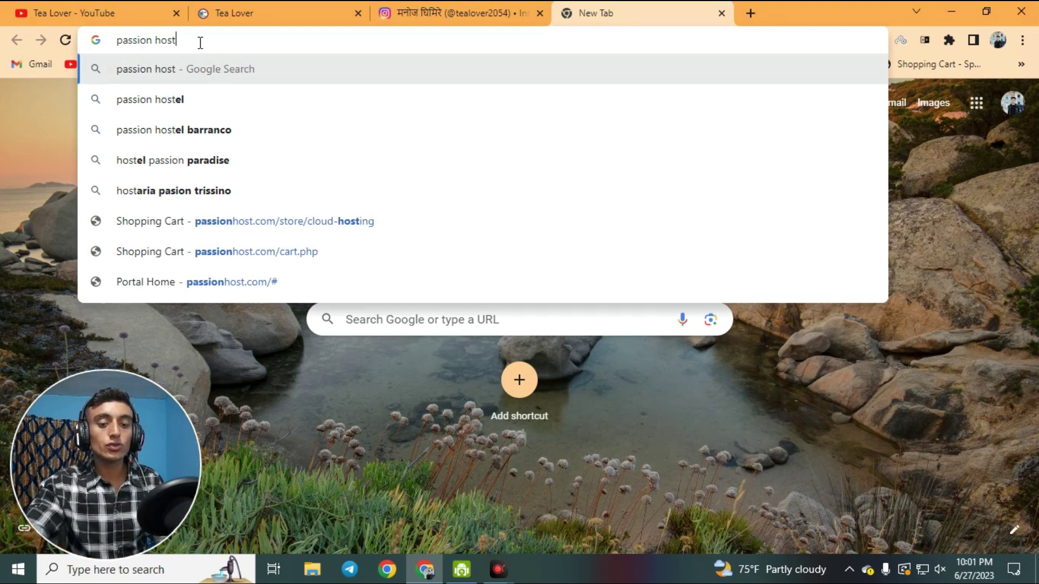
key("Return")
scroll(741, 308, "down", 3)
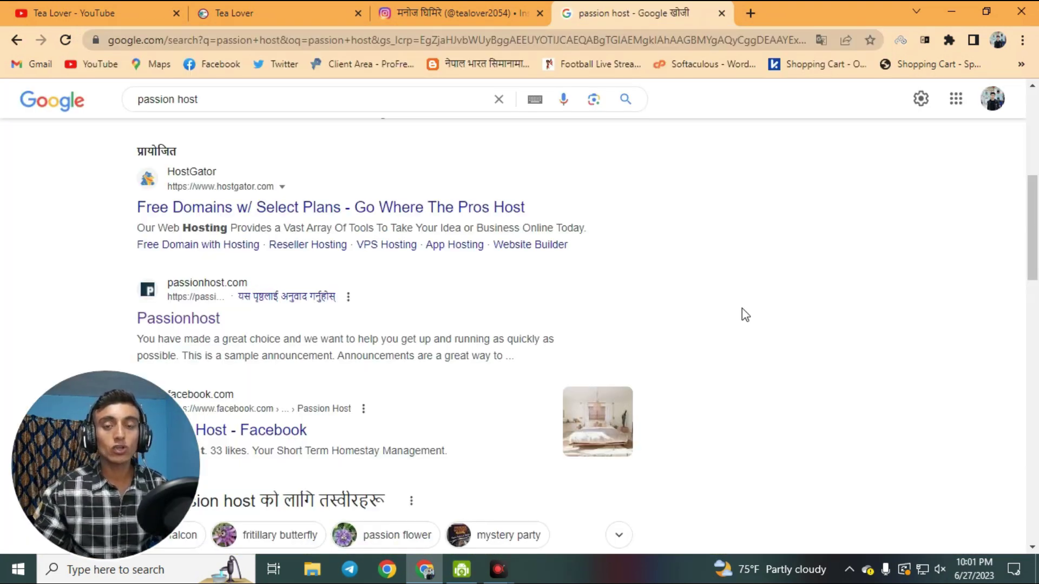
left_click(169, 322)
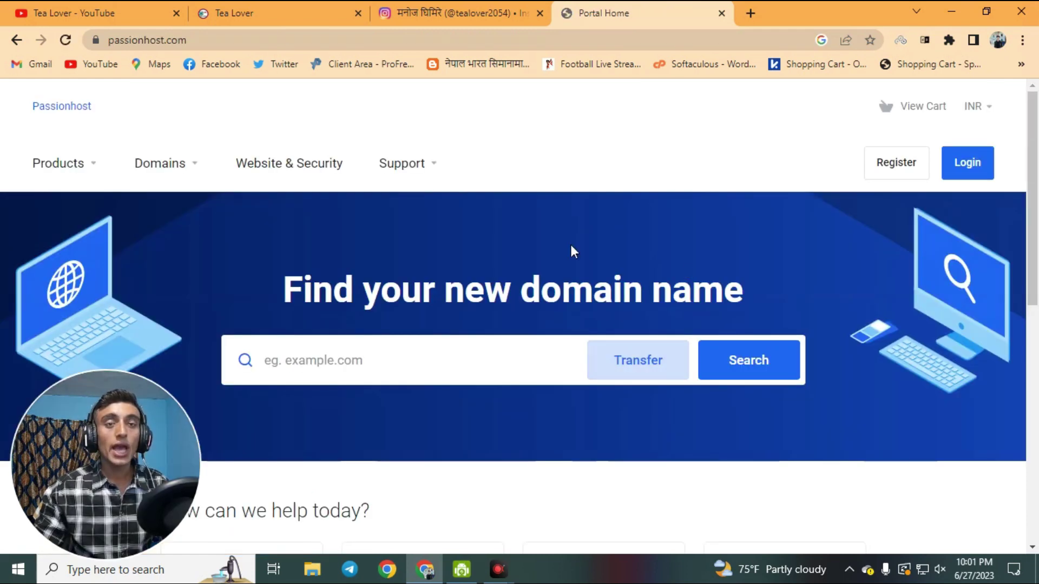
Scroll over the Portal Home page's domain search and help options like Order Hosting
scroll(562, 441, "down", 2)
scroll(562, 441, "down", 8)
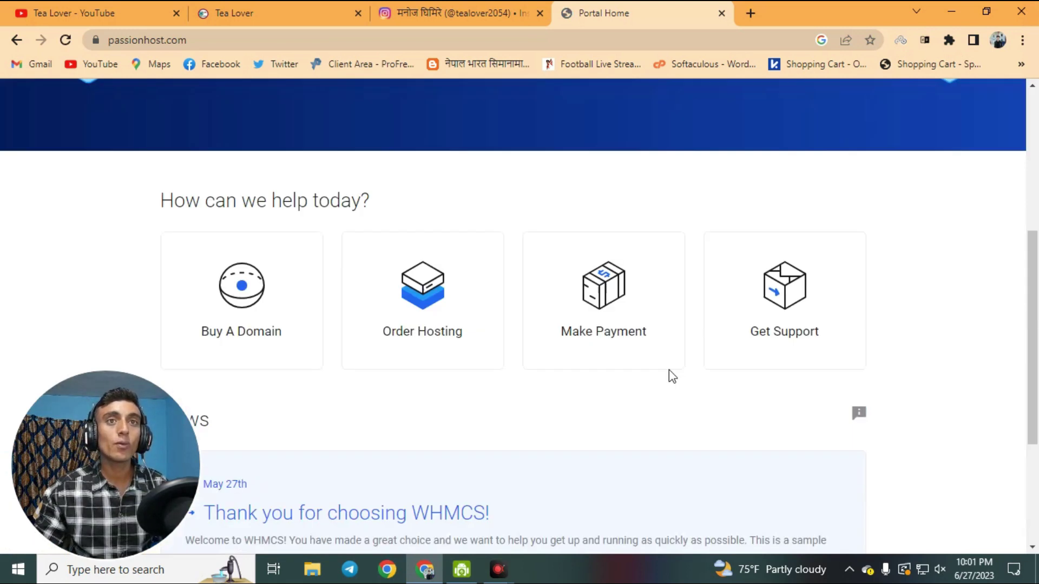
scroll(667, 376, "up", 10)
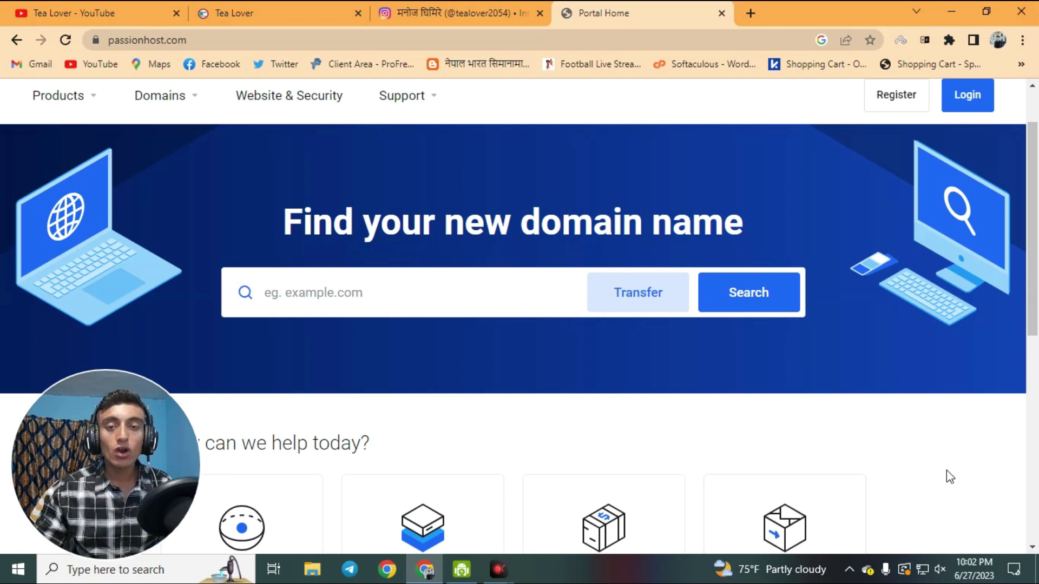
scroll(786, 463, "down", 5)
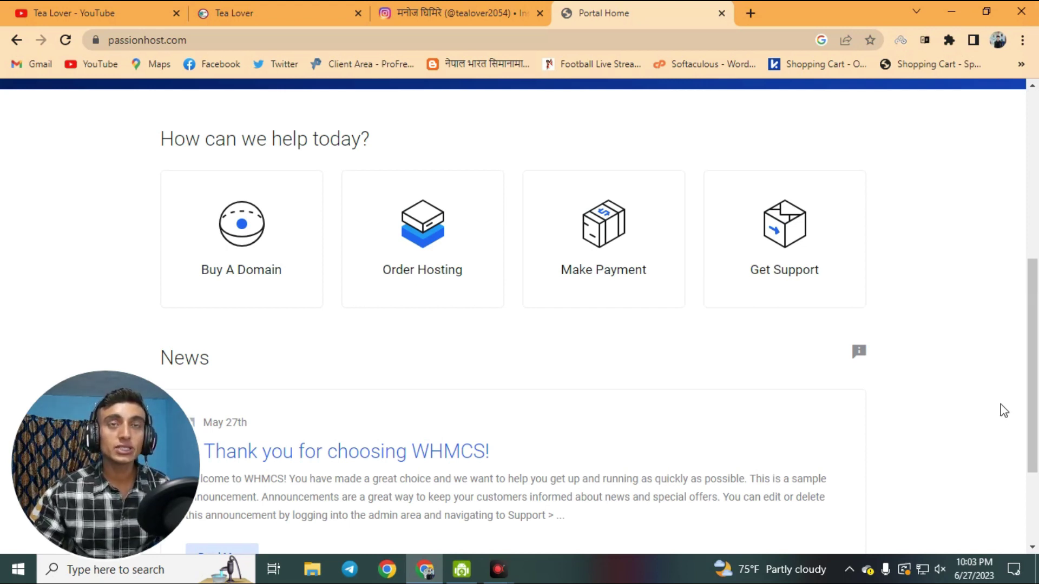
scroll(1001, 411, "up", 1)
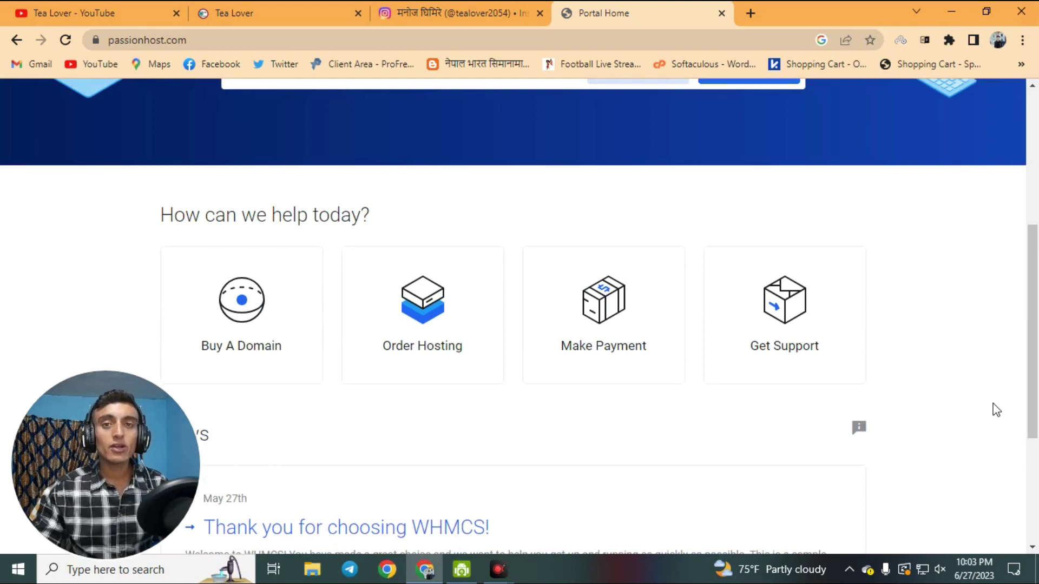
scroll(977, 411, "down", 3)
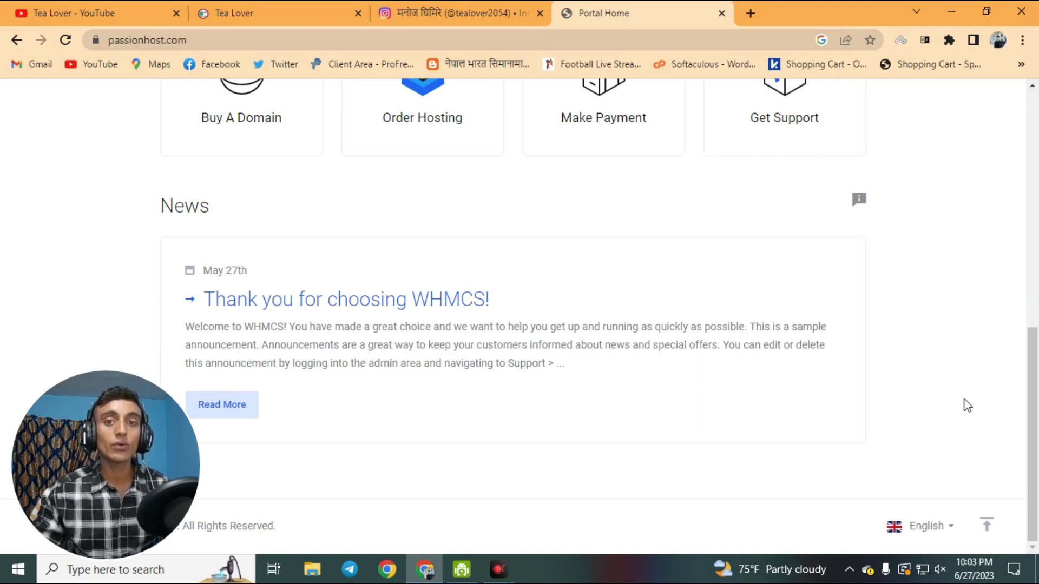
scroll(952, 471, "up", 10)
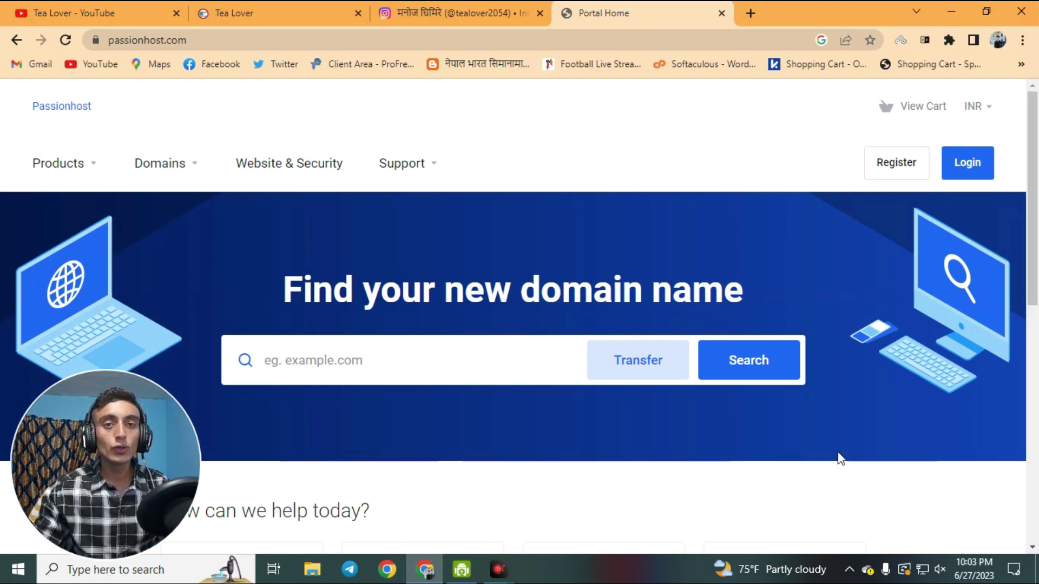
scroll(375, 332, "down", 4)
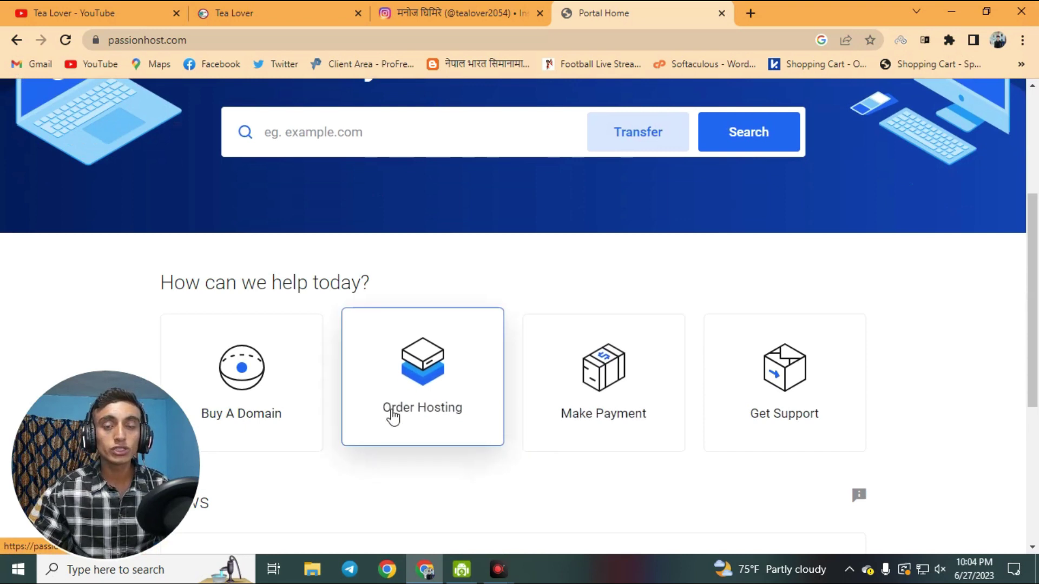
From Order Hosting, review the Unlimited Cloud Hosting plan's features and order it
left_click(467, 412)
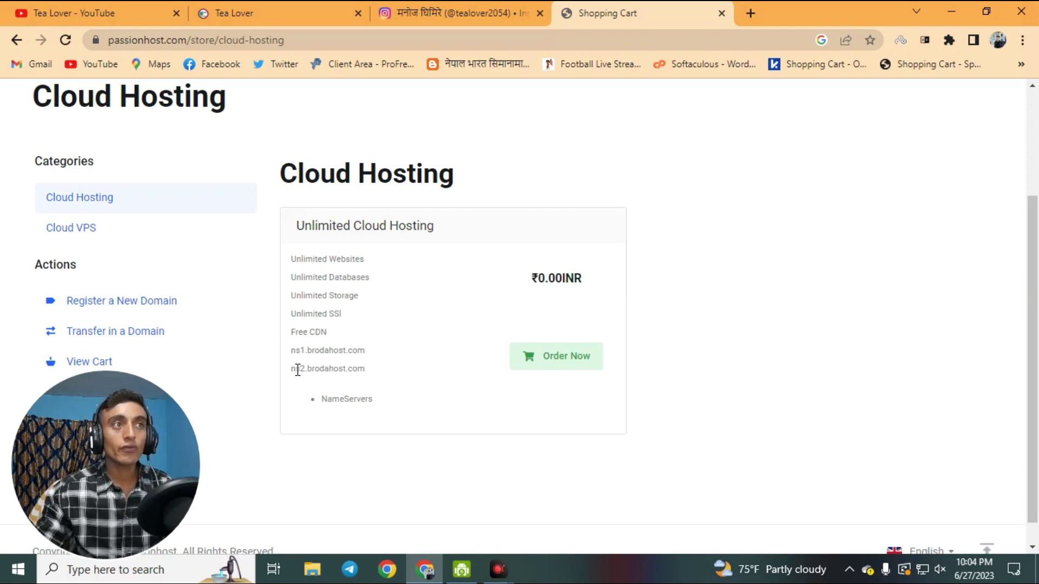
left_click_drag(290, 355, 388, 369)
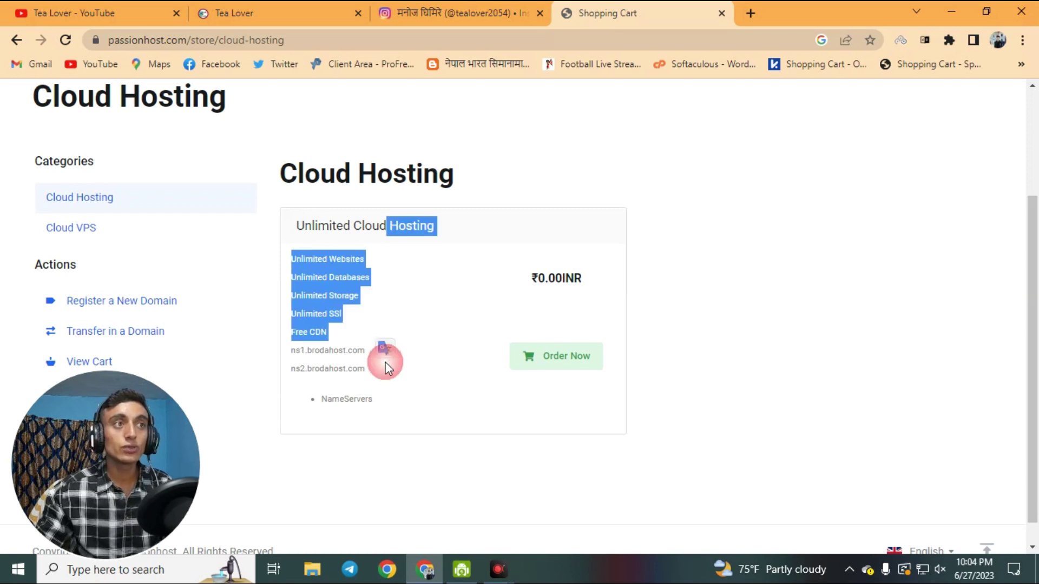
left_click(431, 377)
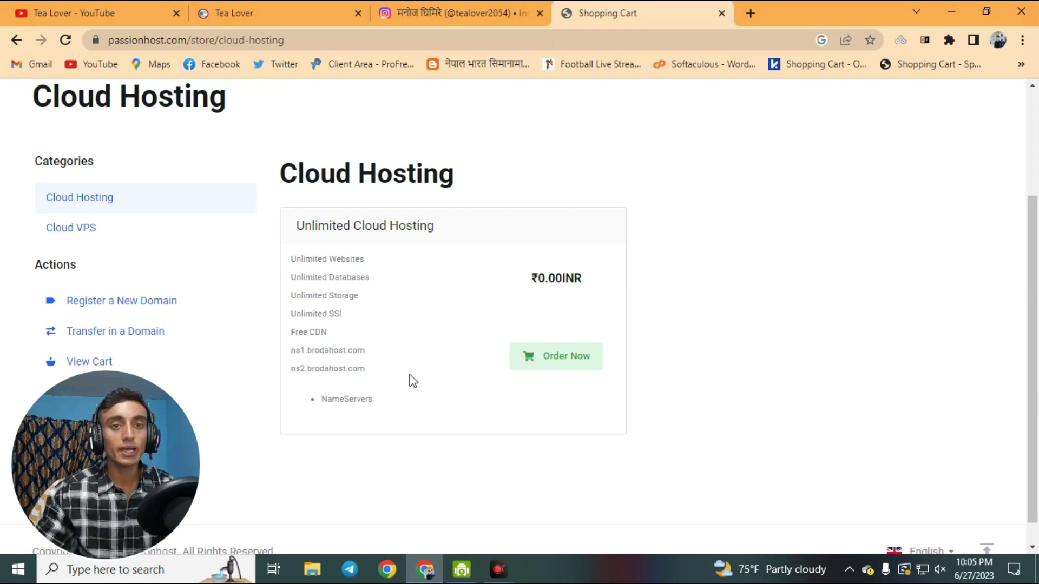
left_click(559, 363)
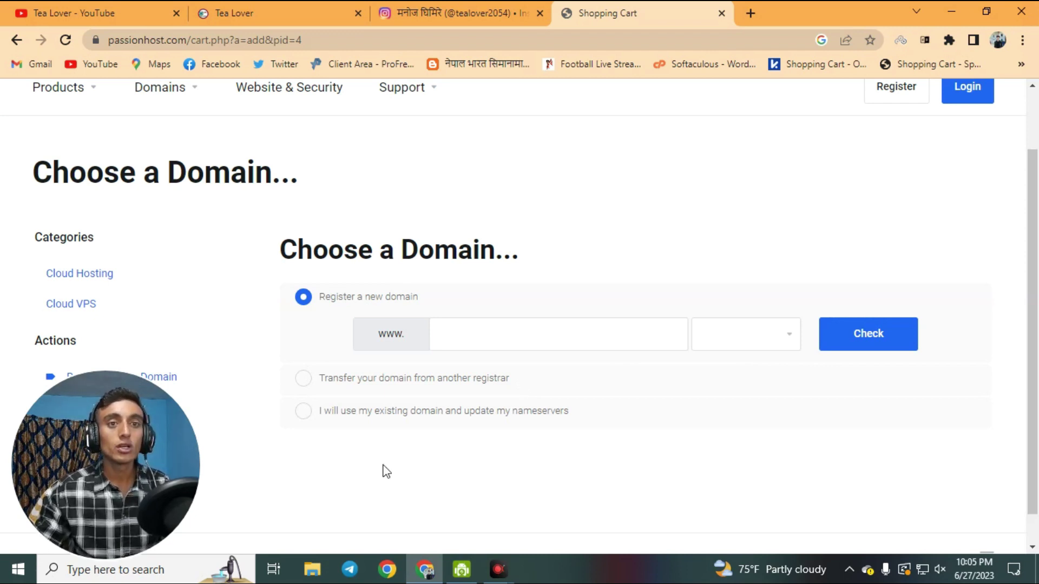
Attach the existing domain tealoverofficial.com to the Unlimited Cloud Hosting order
left_click(305, 412)
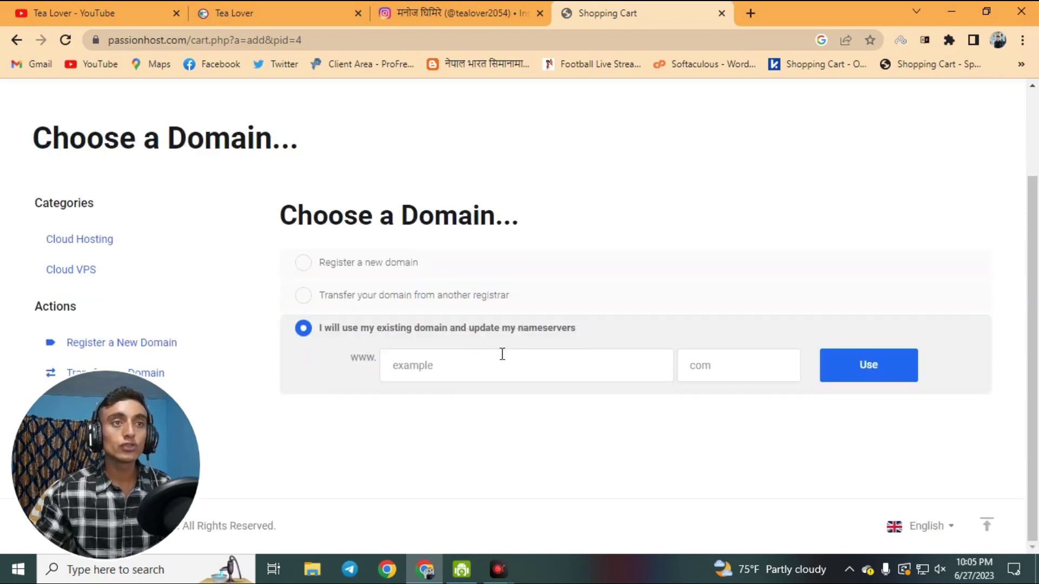
left_click(545, 370)
type("tealoverofficial")
key("Tab")
type(".com")
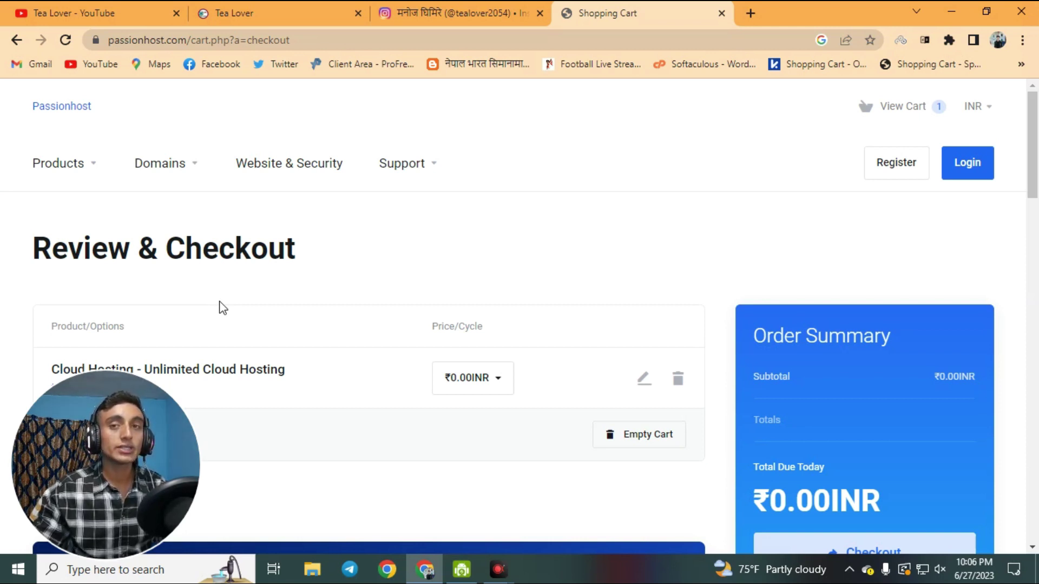
Choose FREE! as the Price/Cycle for Unlimited Cloud Hosting, keeping ₹0.00INR due today
scroll(244, 300, "down", 3)
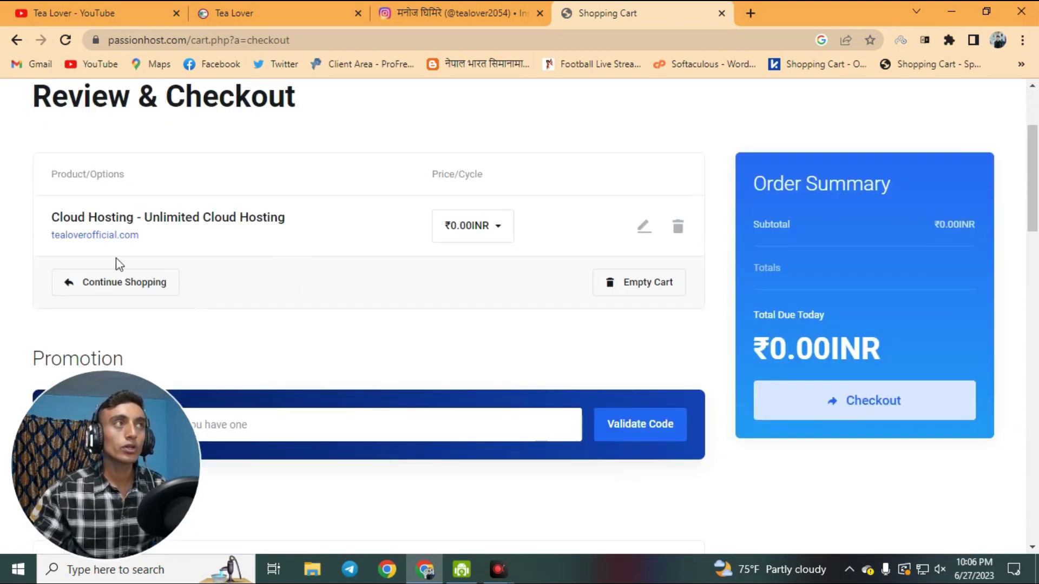
left_click_drag(50, 217, 314, 206)
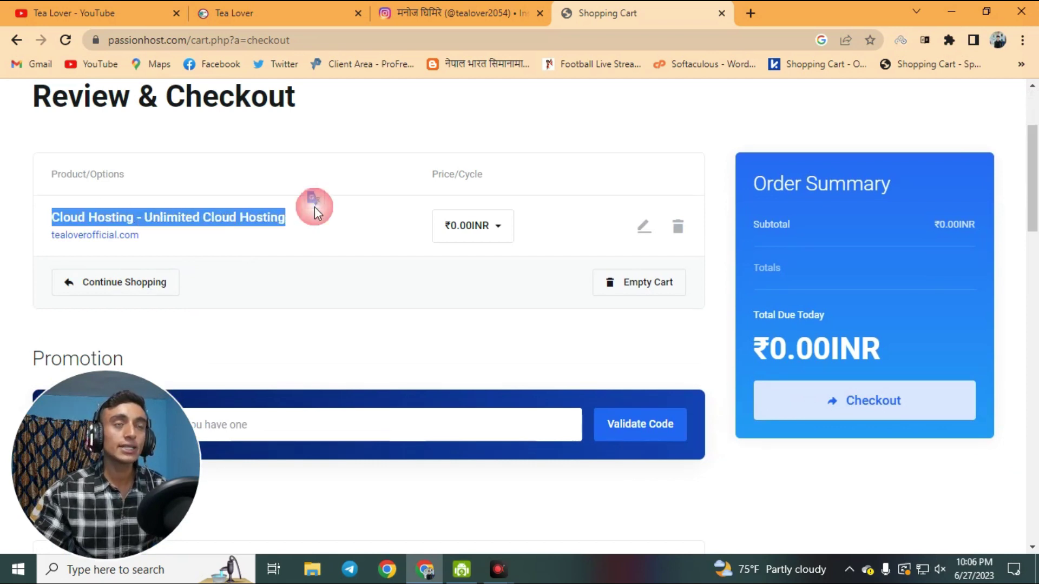
left_click(355, 225)
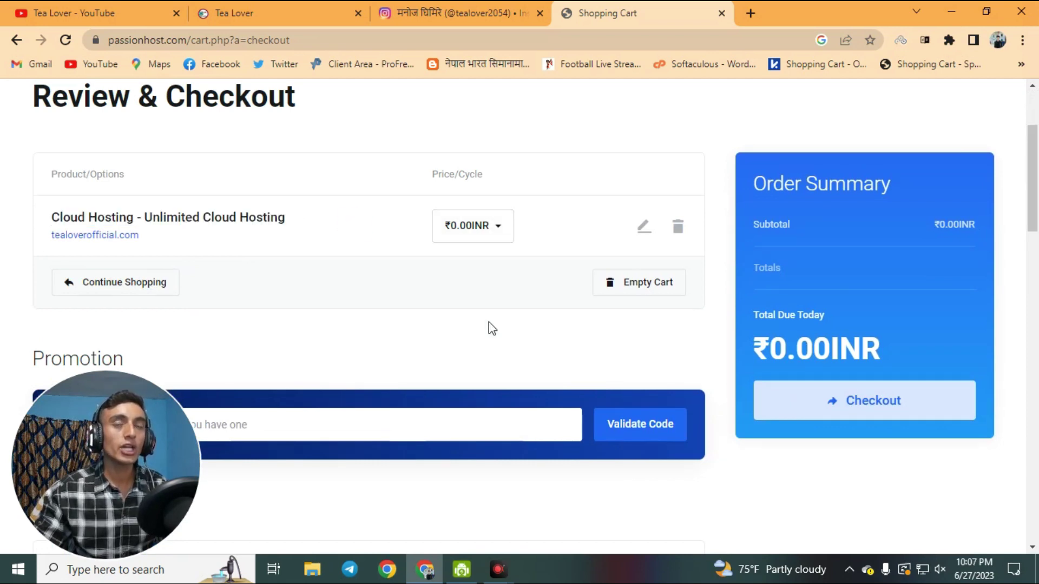
left_click(483, 237)
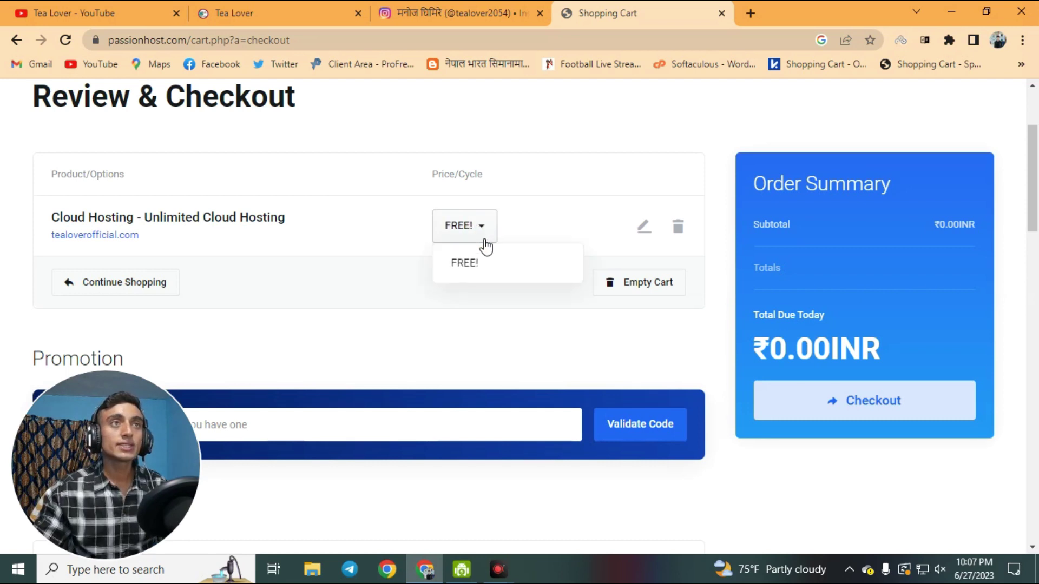
left_click(472, 265)
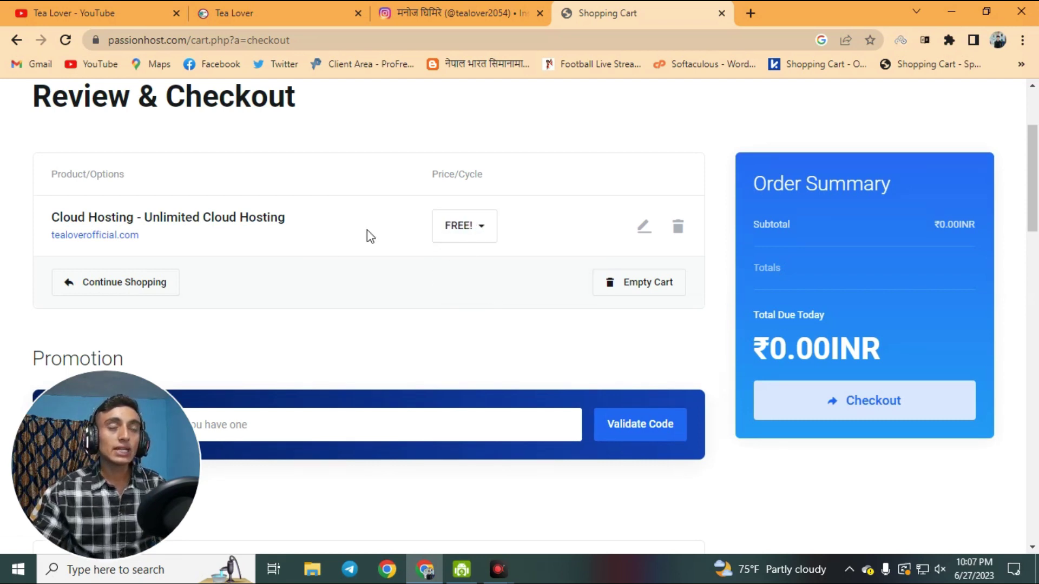
scroll(465, 295, "down", 4)
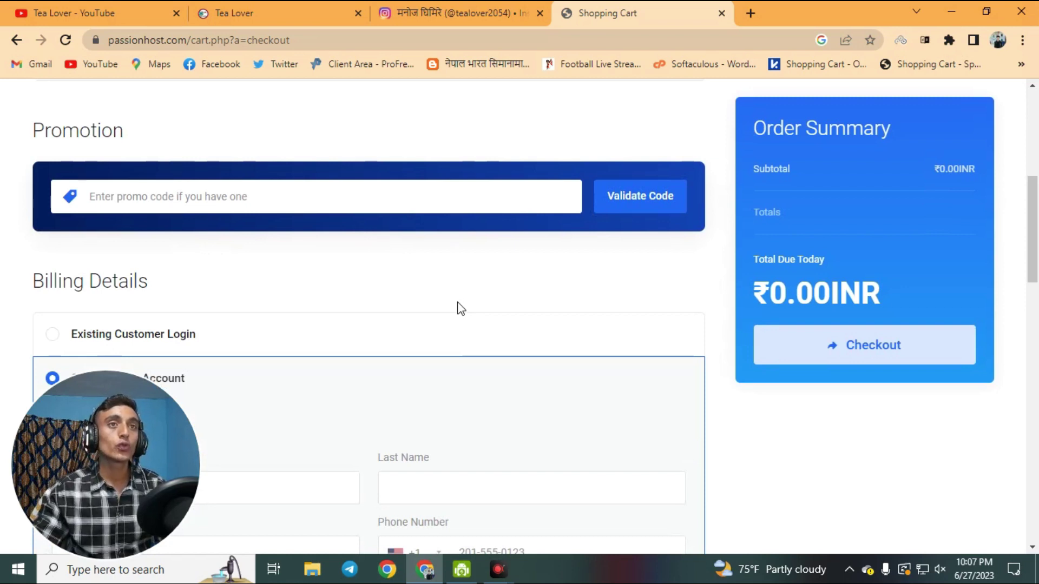
Go through the new-account Personal Information, billing address and password sections of checkout
scroll(461, 308, "down", 1)
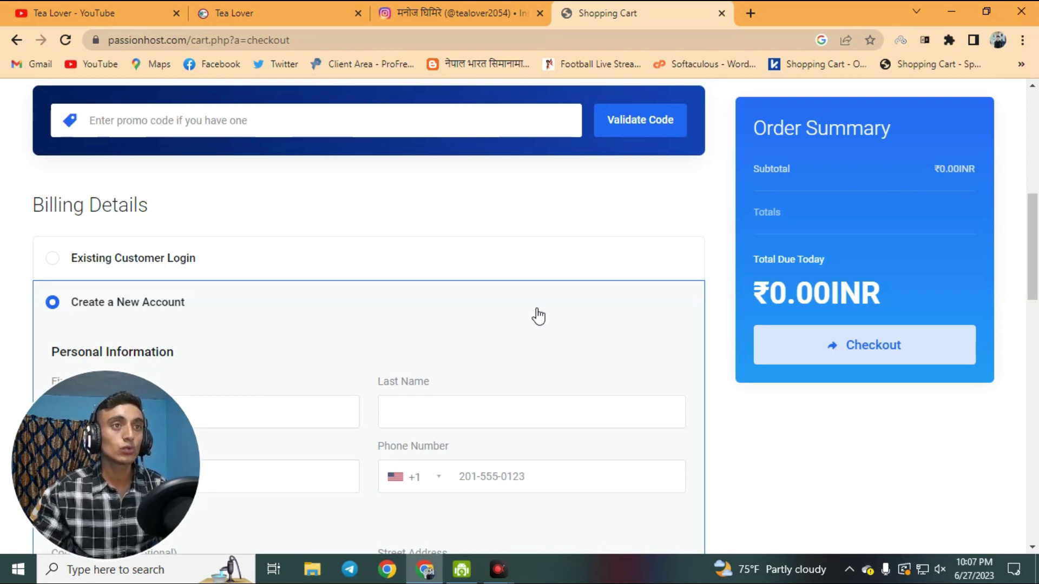
scroll(539, 317, "down", 3)
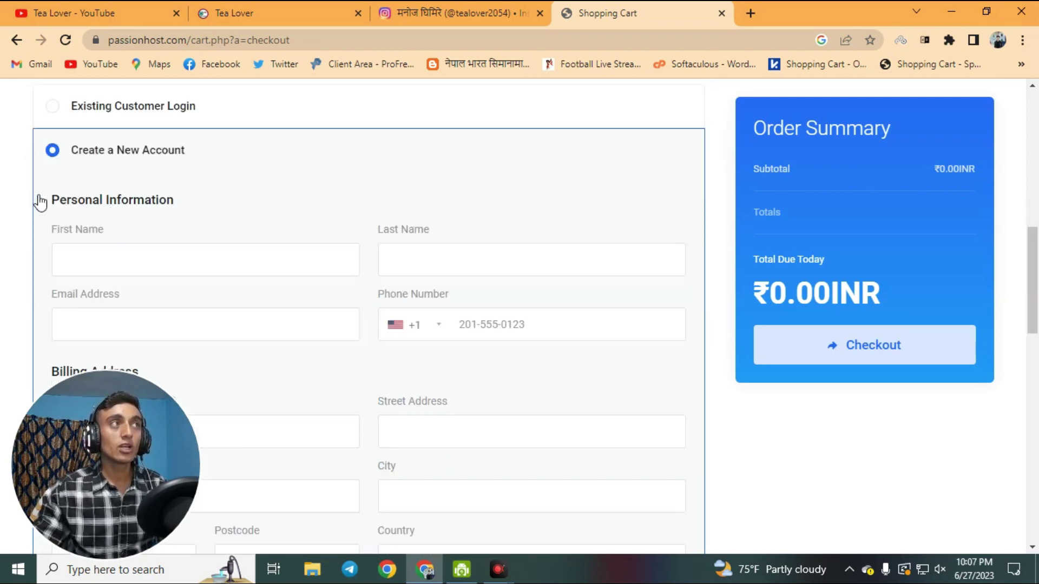
left_click_drag(48, 201, 214, 202)
left_click(252, 207)
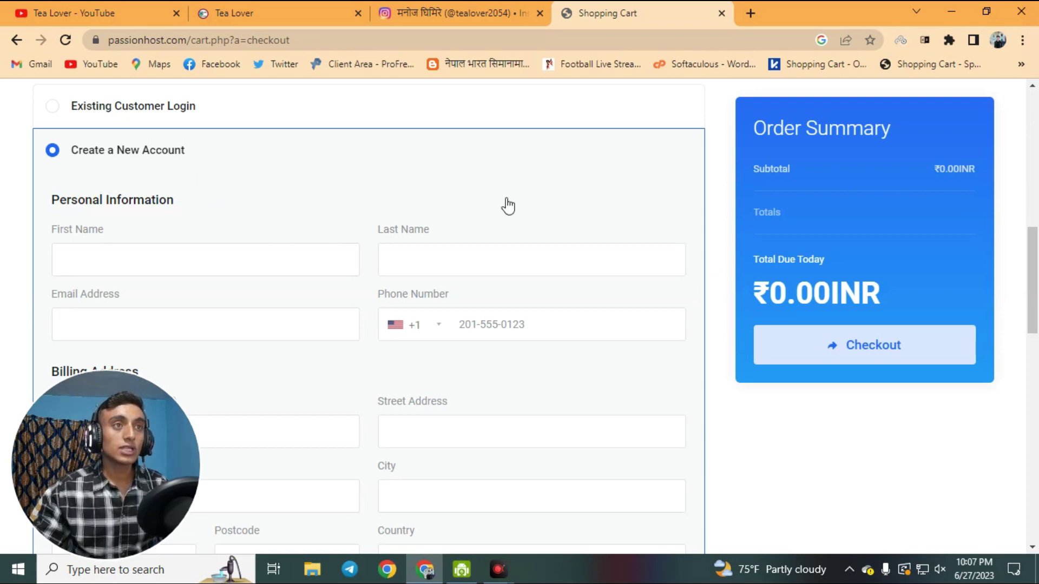
scroll(469, 296, "down", 1)
scroll(469, 296, "down", 4)
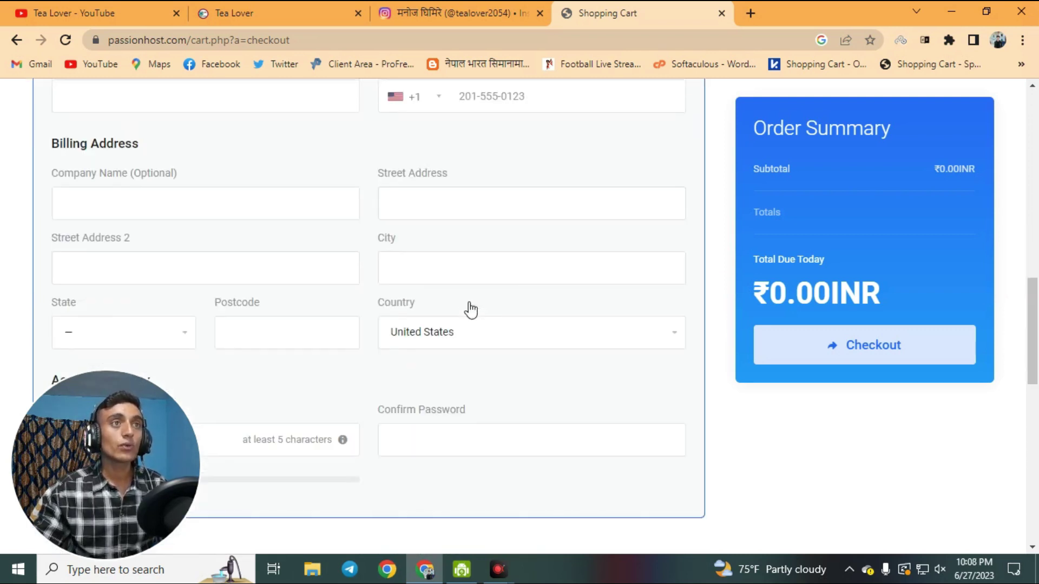
scroll(469, 308, "up", 1)
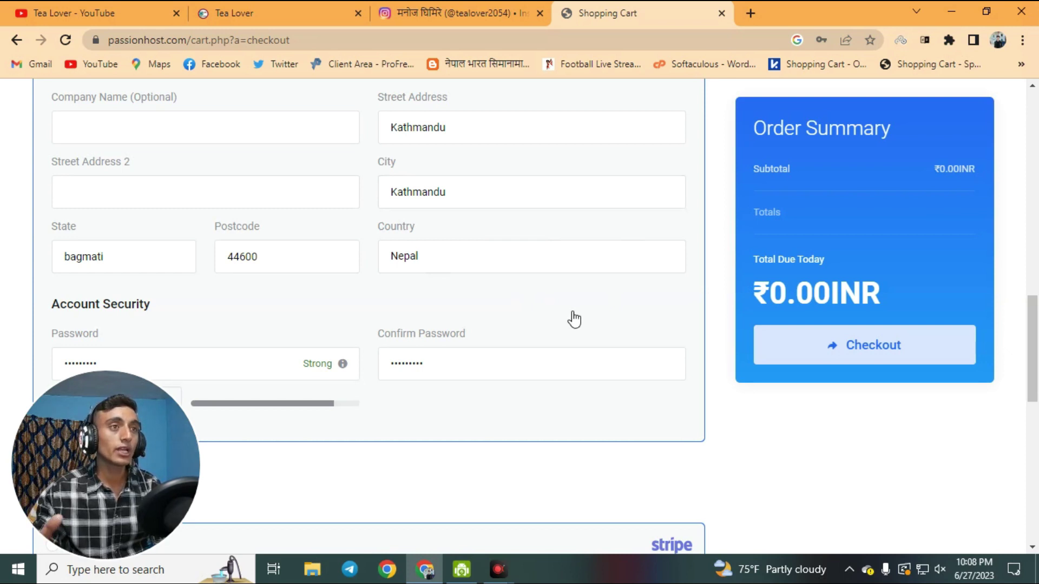
scroll(411, 299, "down", 3)
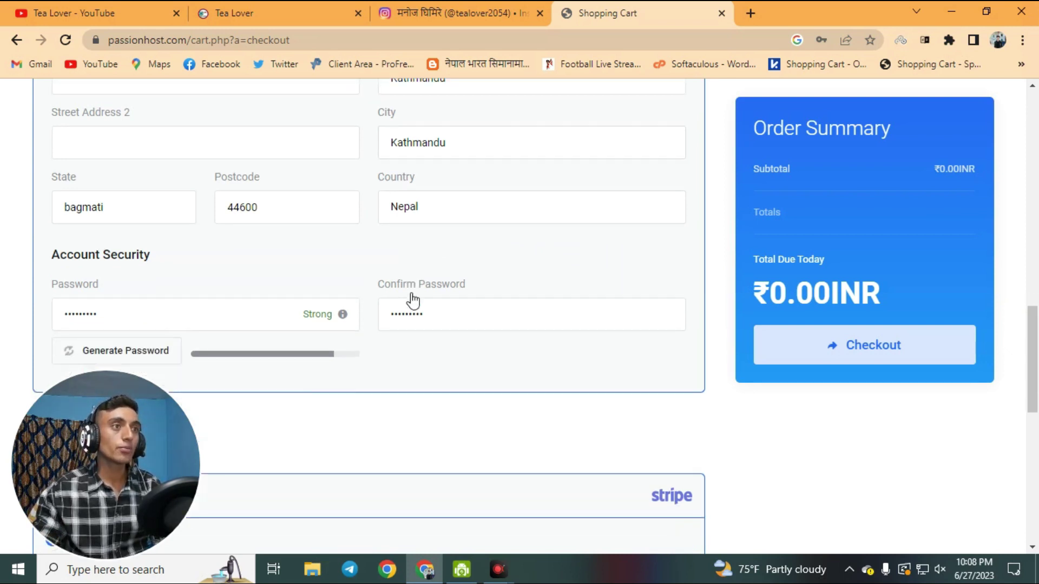
Scroll down checkout to the Cashfree payment method and complete the free order
scroll(417, 298, "down", 3)
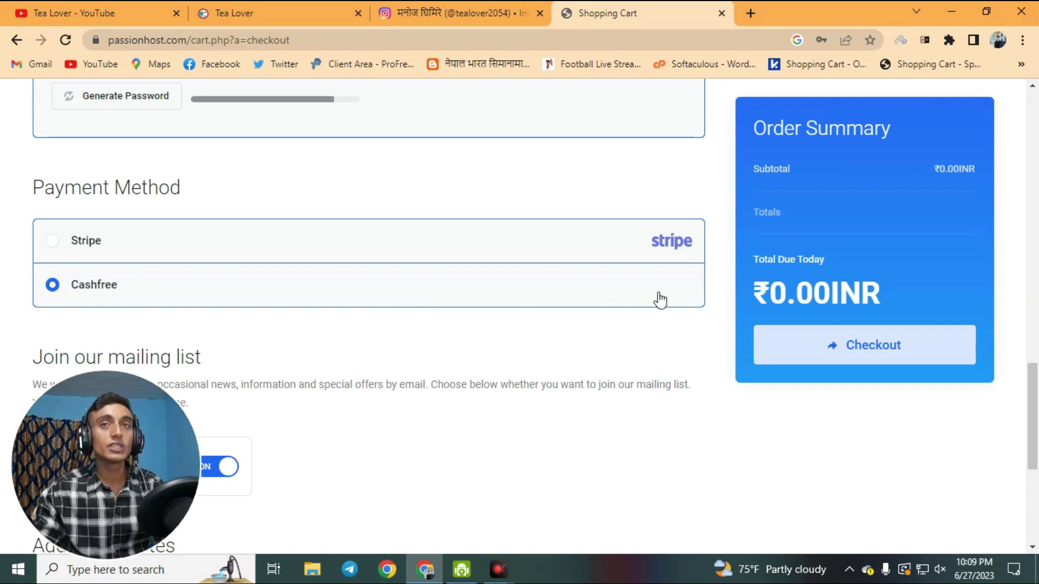
scroll(623, 351, "down", 4)
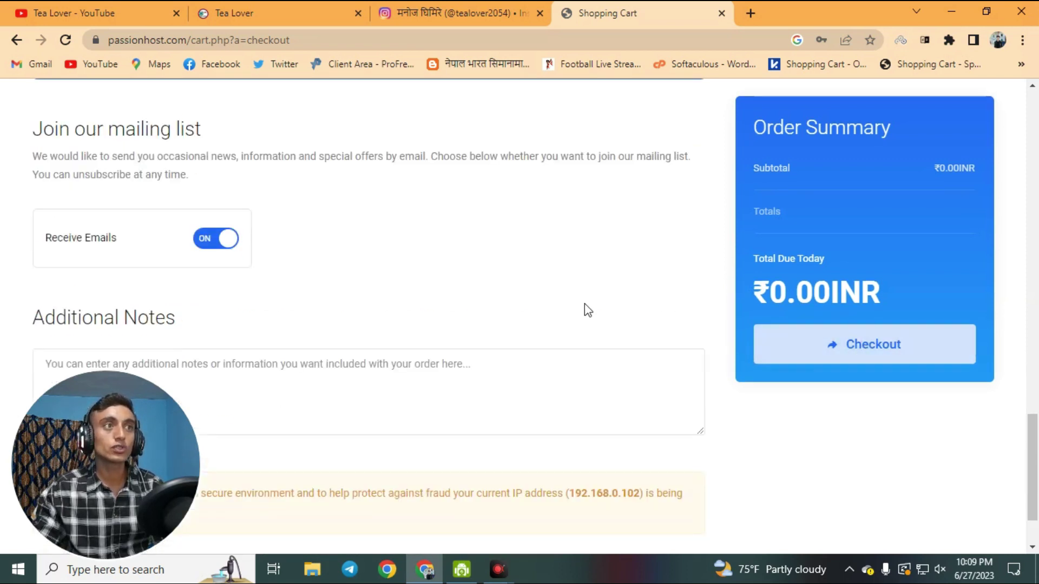
scroll(585, 305, "down", 2)
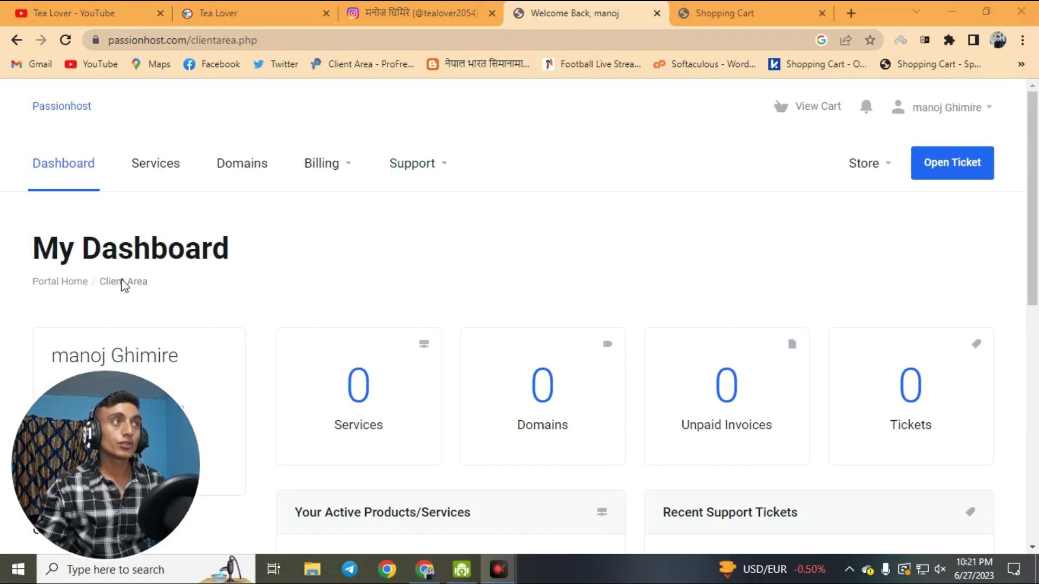
On My Dashboard, check the account menu, then open the Services card's product list
left_click_drag(35, 248, 265, 256)
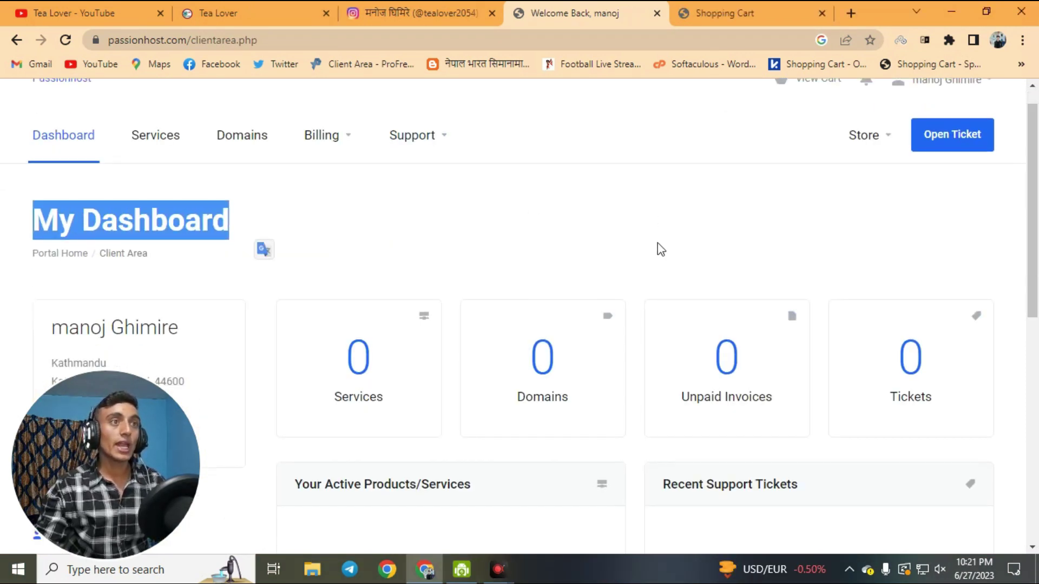
scroll(592, 246, "down", 10)
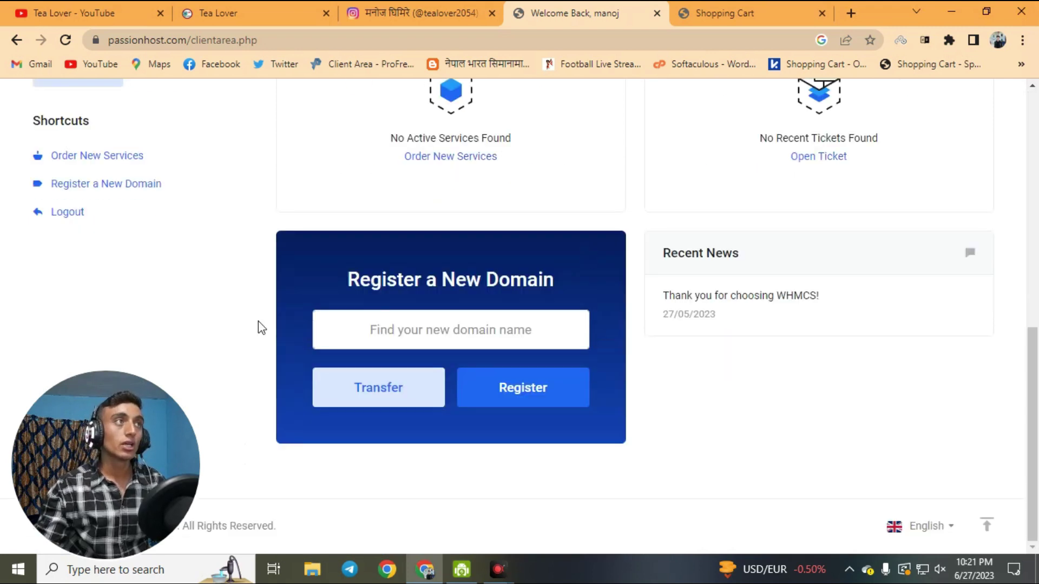
scroll(259, 322, "up", 10)
left_click(501, 275)
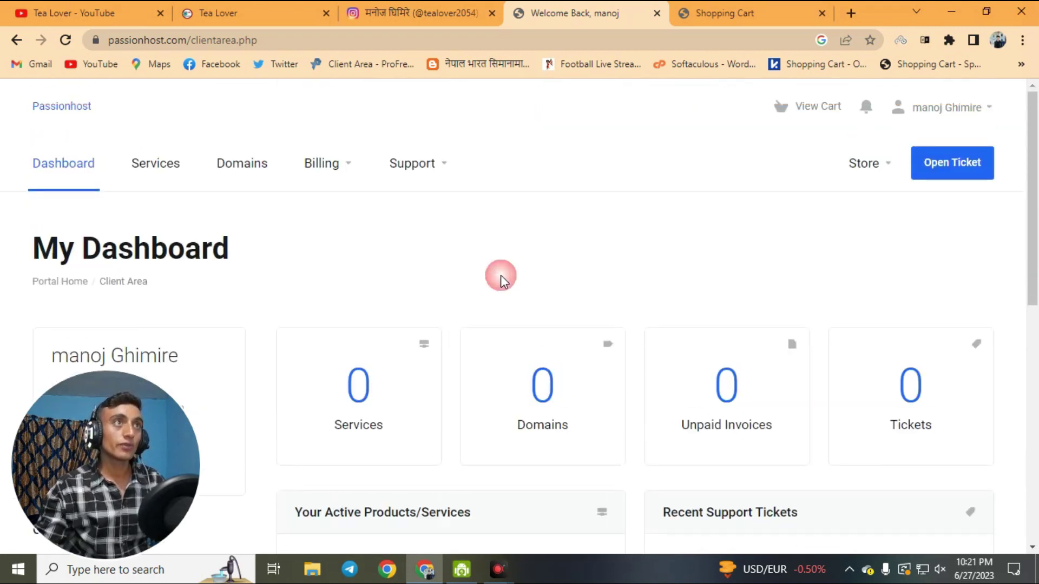
left_click(946, 111)
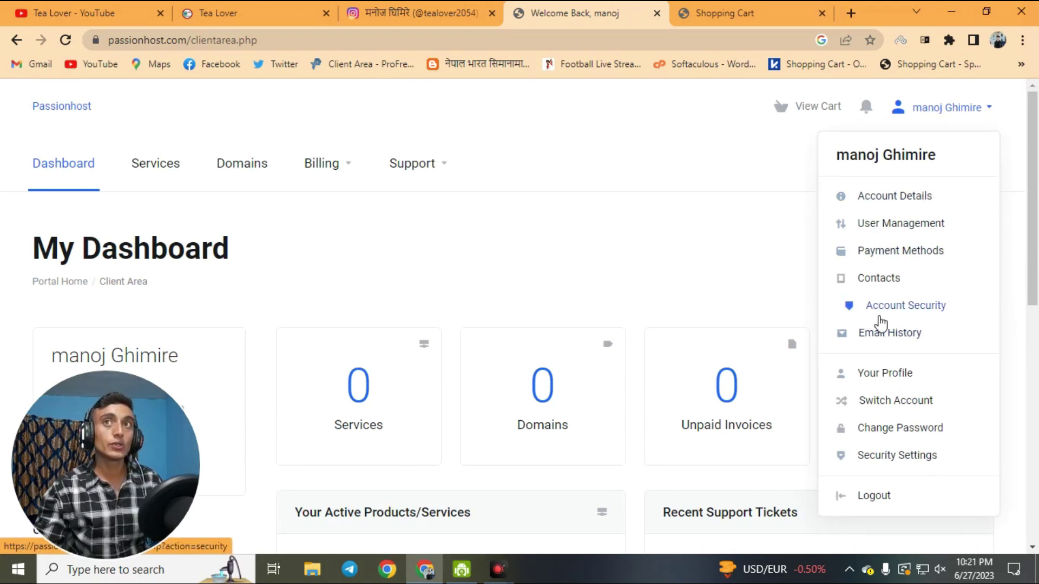
left_click(676, 258)
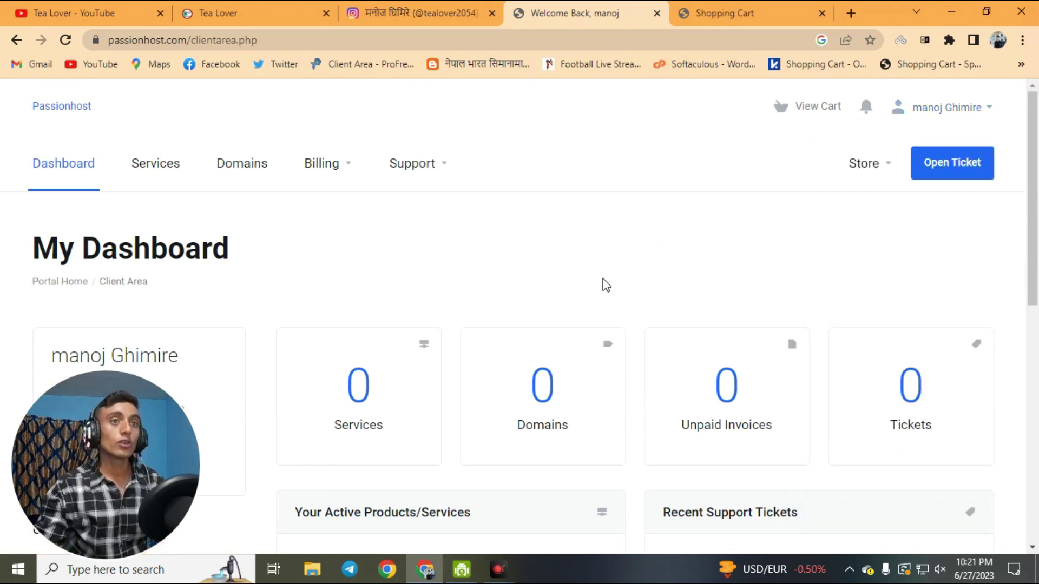
left_click(357, 414)
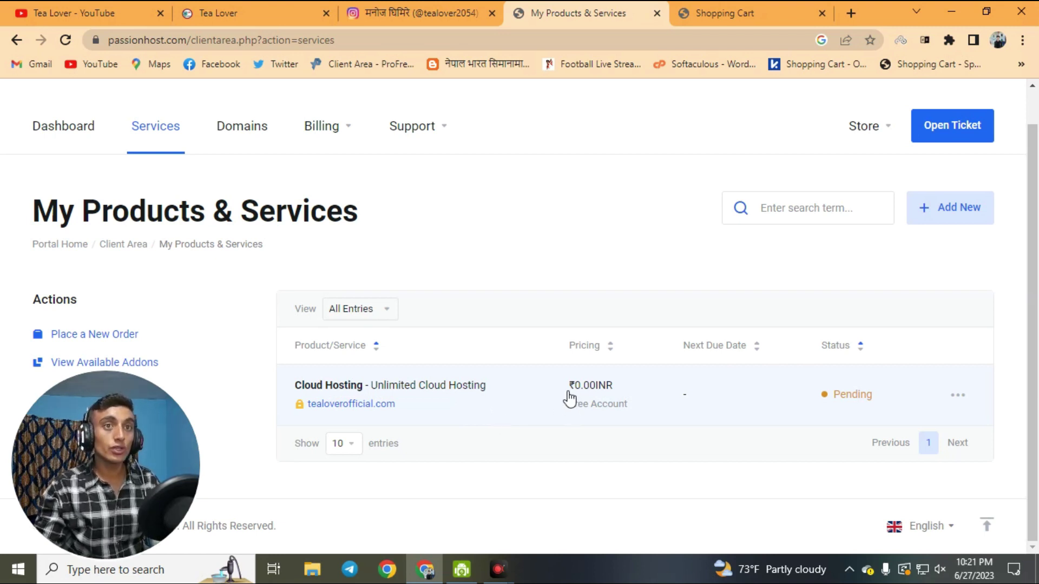
Open the tealoverofficial.com Cloud Hosting service and scroll its Pending details and billing overview
left_click_drag(568, 391, 626, 398)
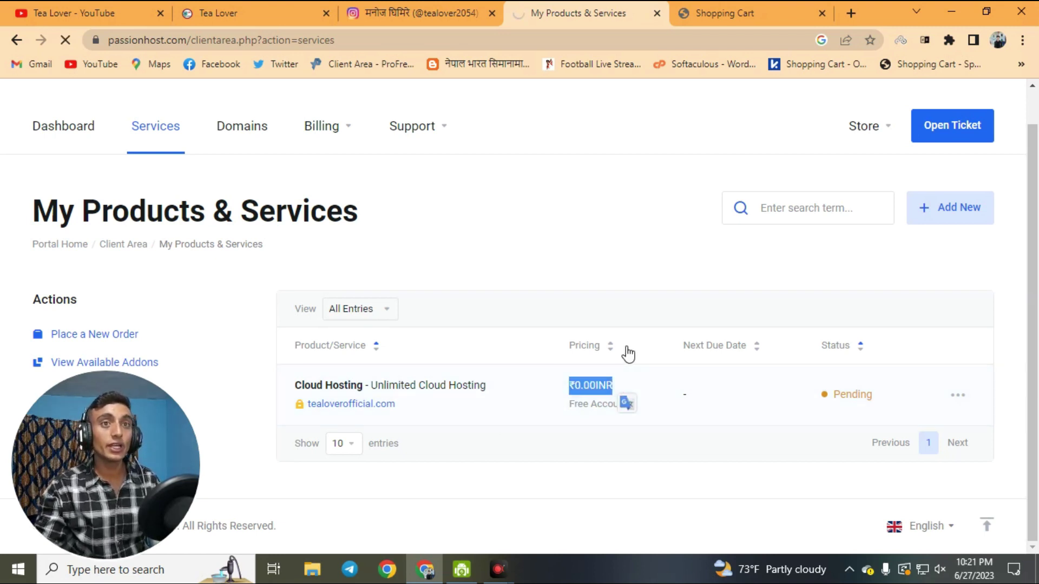
scroll(595, 324, "down", 5)
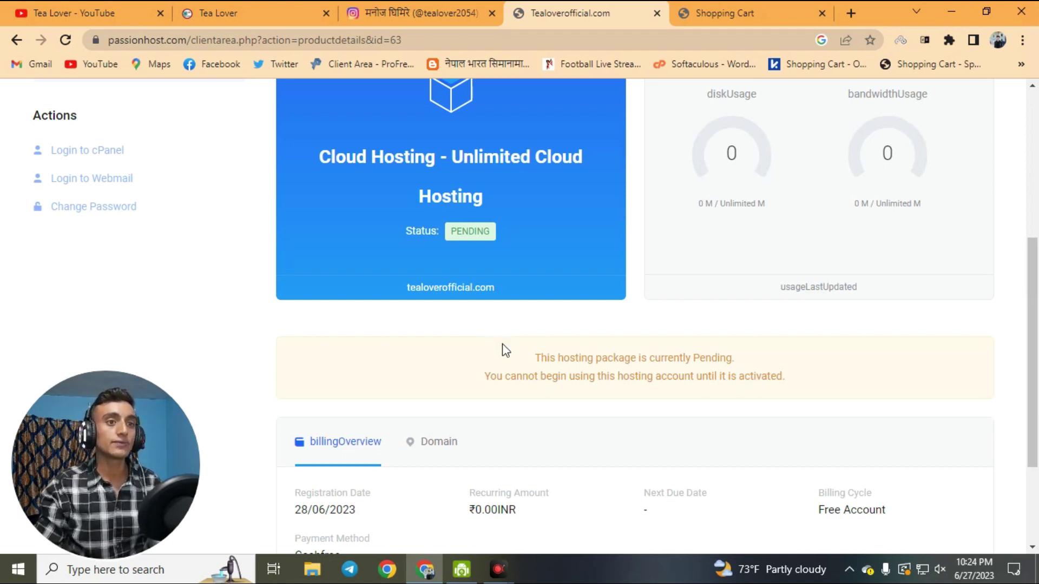
scroll(504, 357, "down", 1)
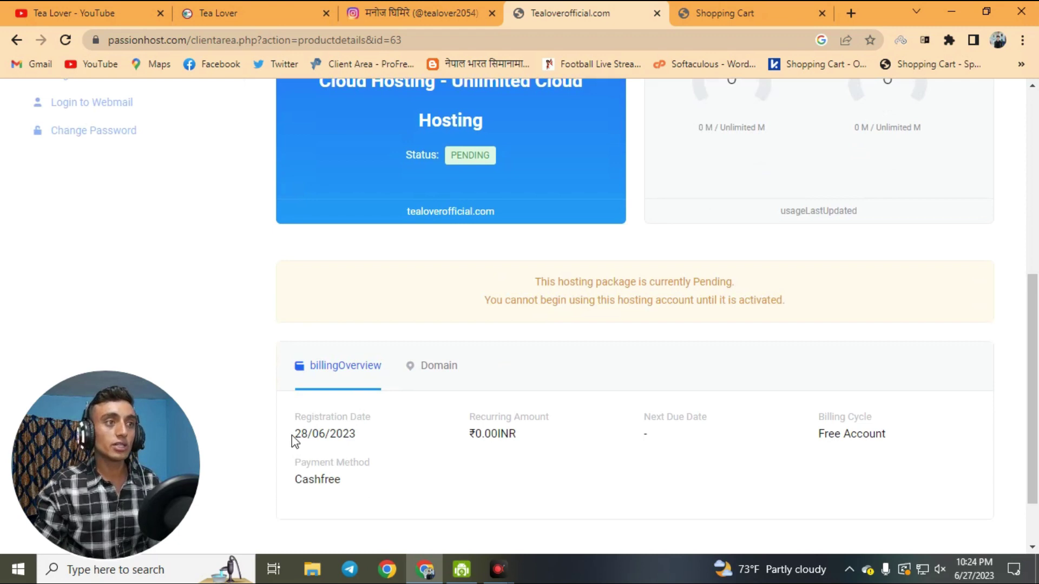
left_click_drag(292, 436, 373, 439)
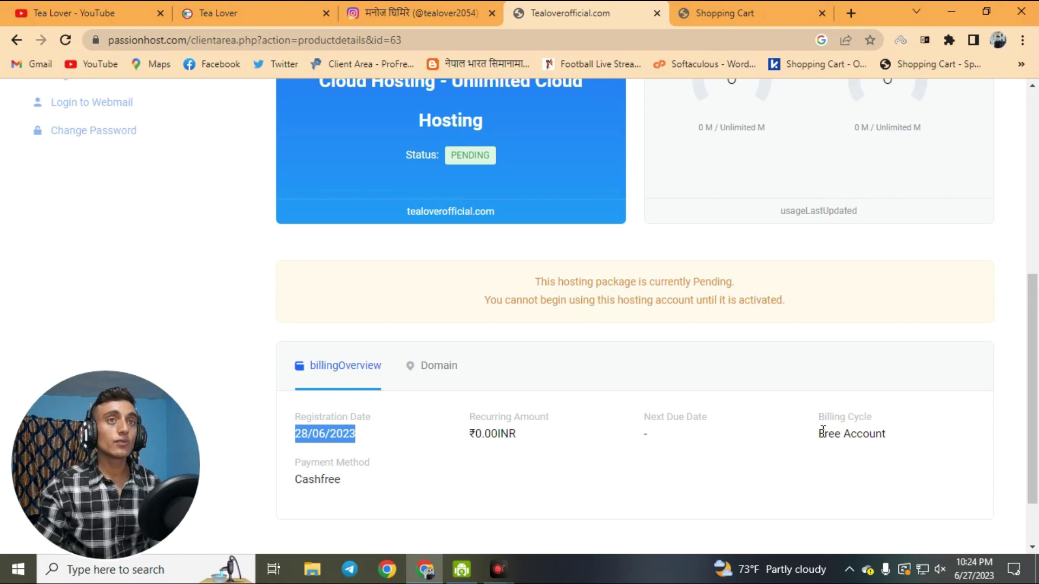
scroll(557, 342, "up", 3)
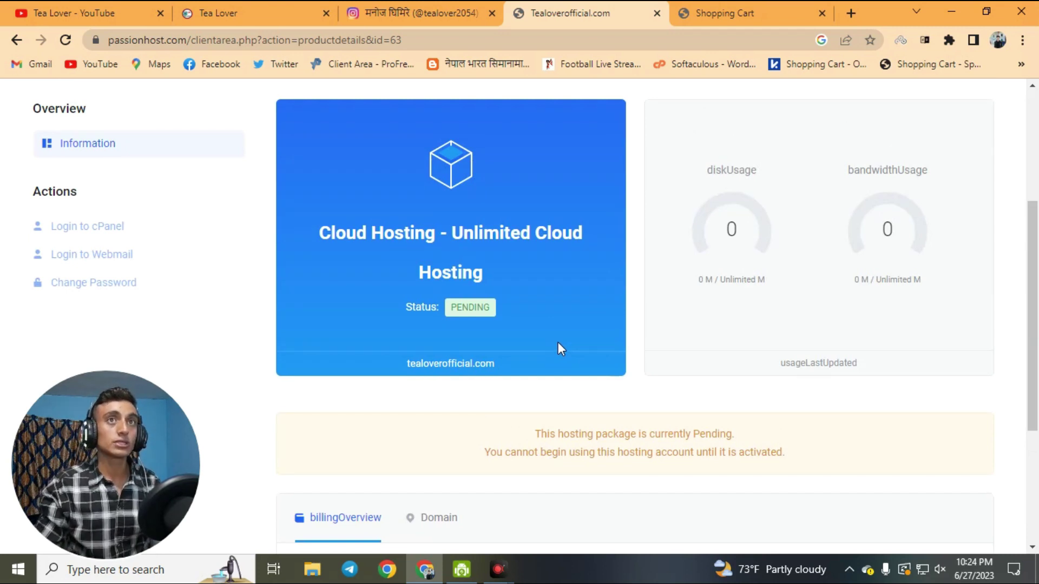
scroll(557, 342, "up", 2)
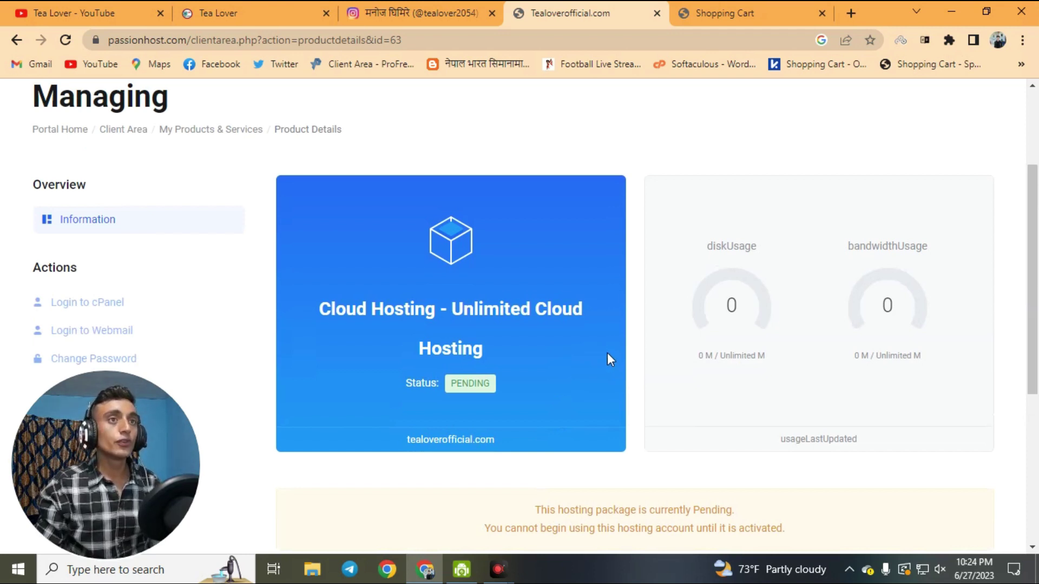
scroll(581, 338, "up", 3)
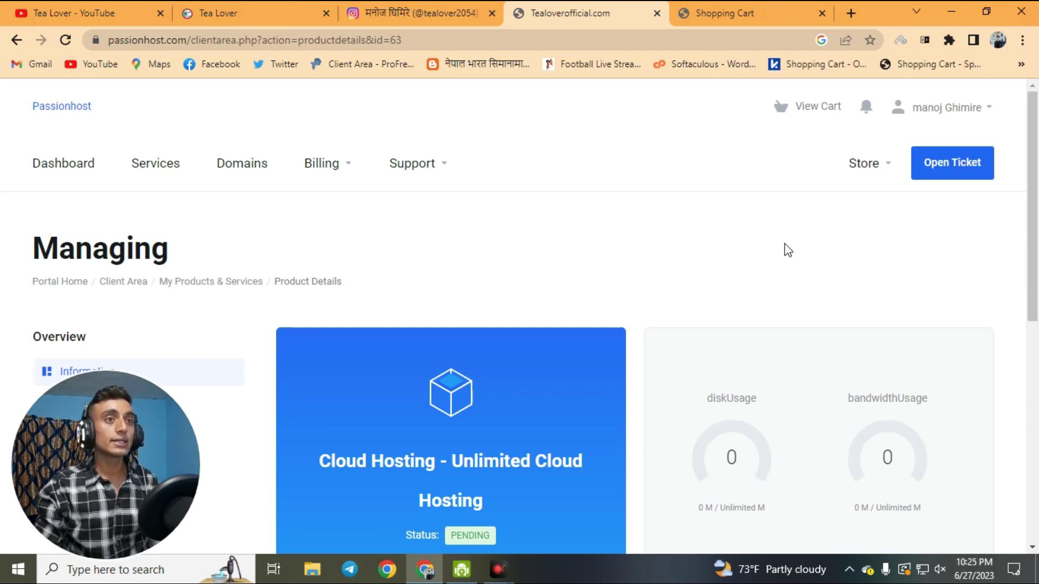
left_click(409, 15)
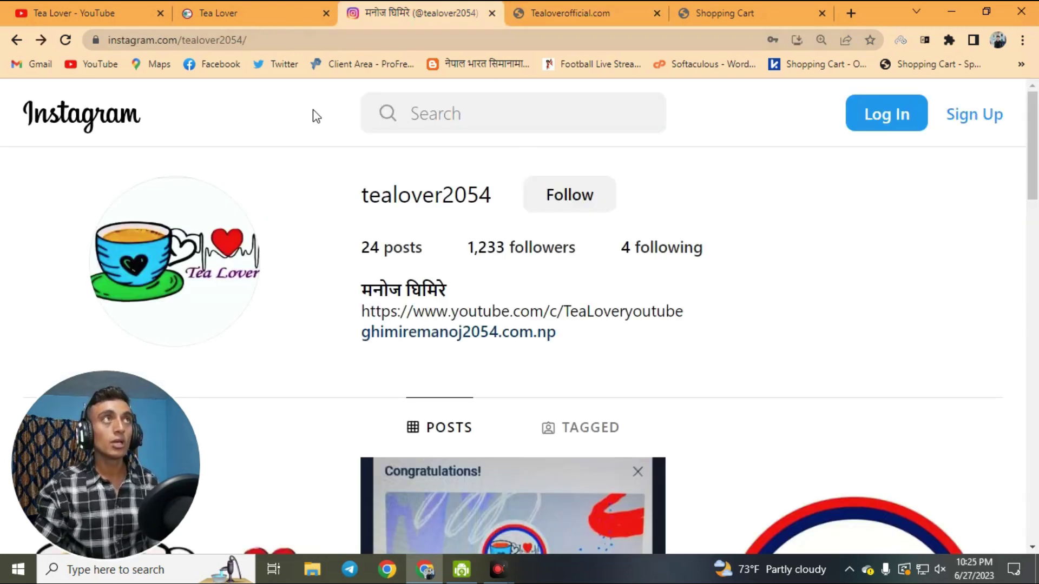
Glance over the Tea Lover site, then return to the channel's Videos tab showing 'Free hosting 2023'
left_click(279, 16)
scroll(954, 396, "up", 10)
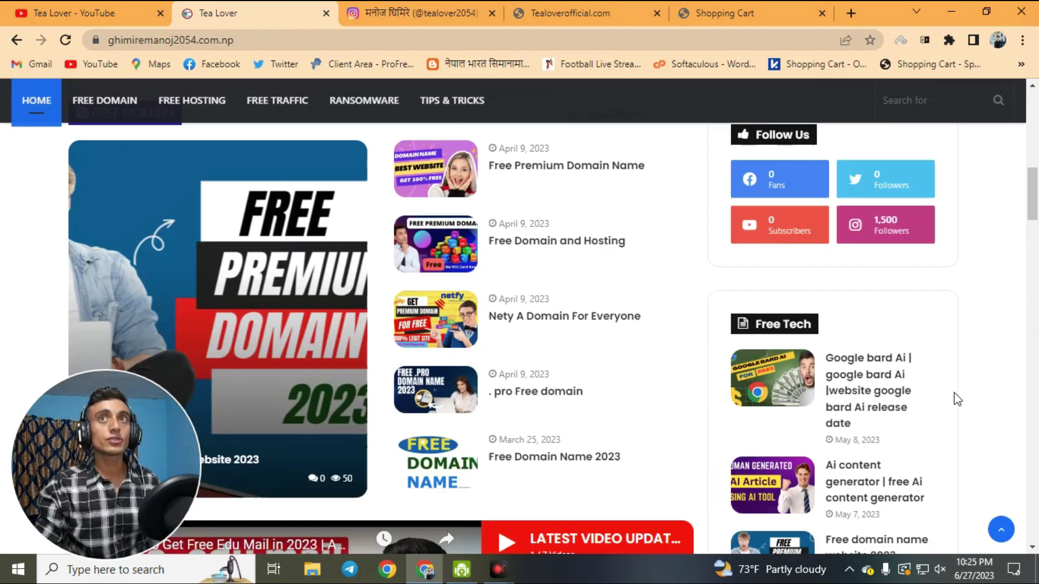
scroll(900, 462, "down", 3)
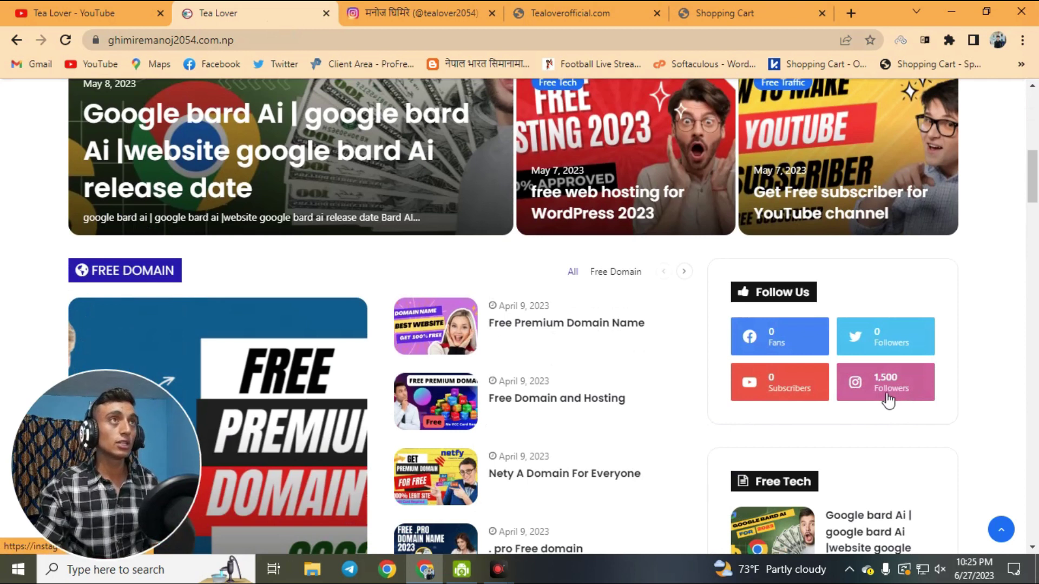
key("ctrl+1")
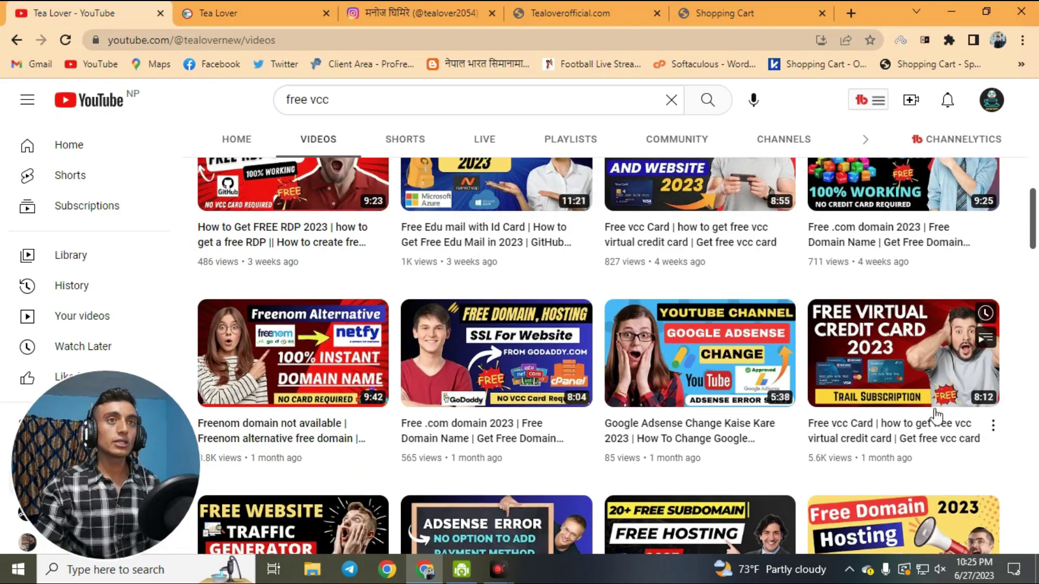
scroll(968, 428, "up", 4)
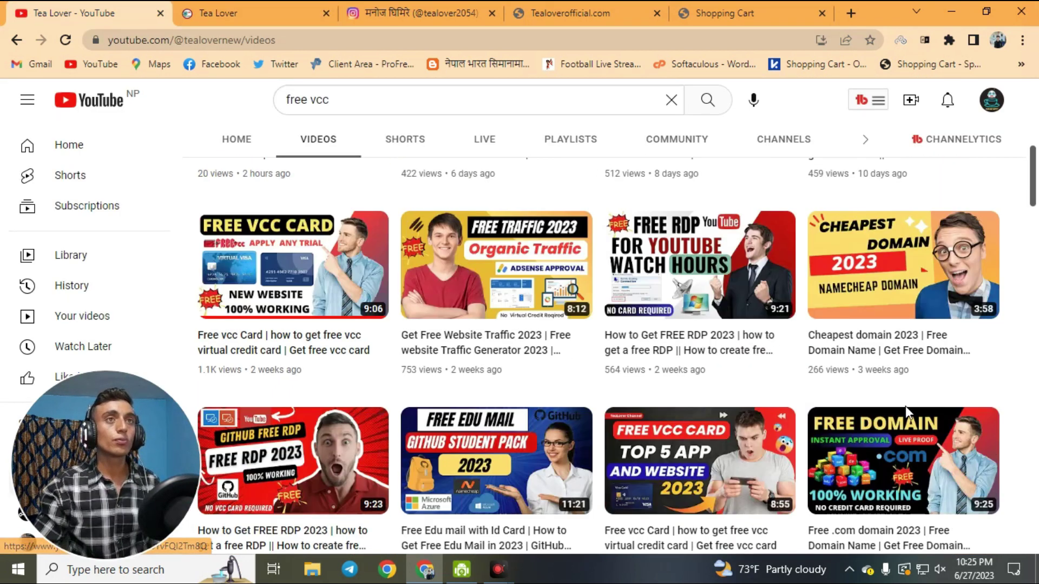
scroll(971, 421, "up", 4)
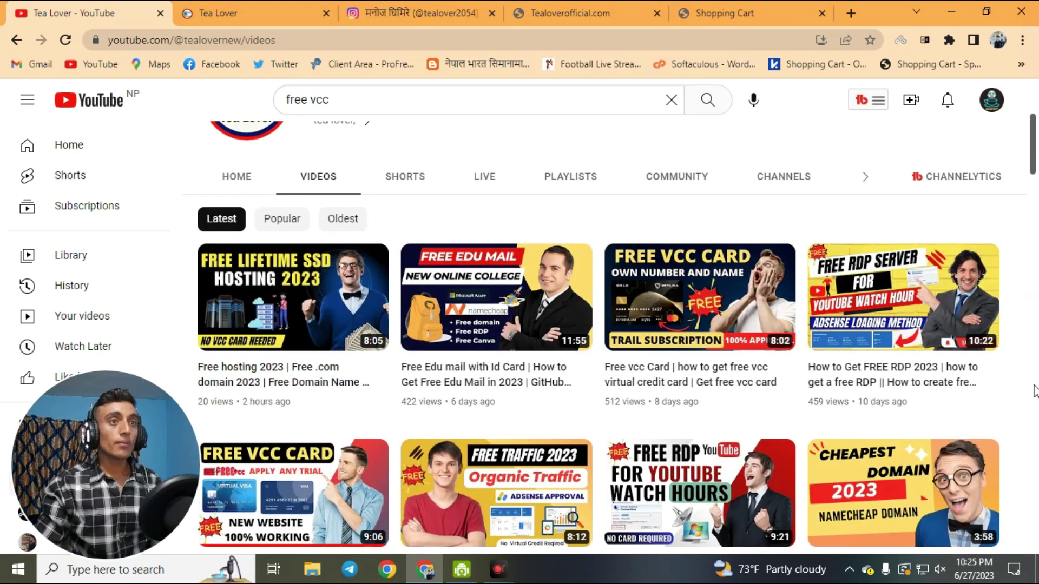